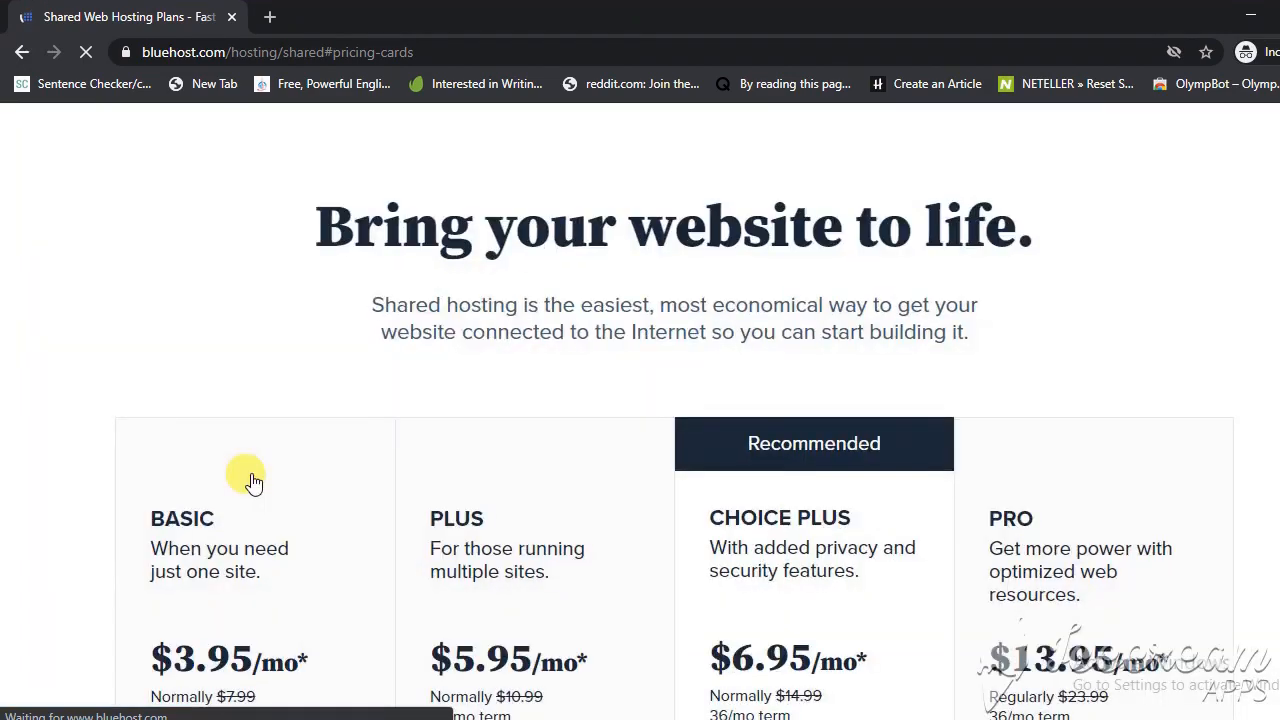
Compare the prices and top features of the four shared hosting plans and select the Basic plan at $3.95/mo.
scroll(366, 514, down, 2)
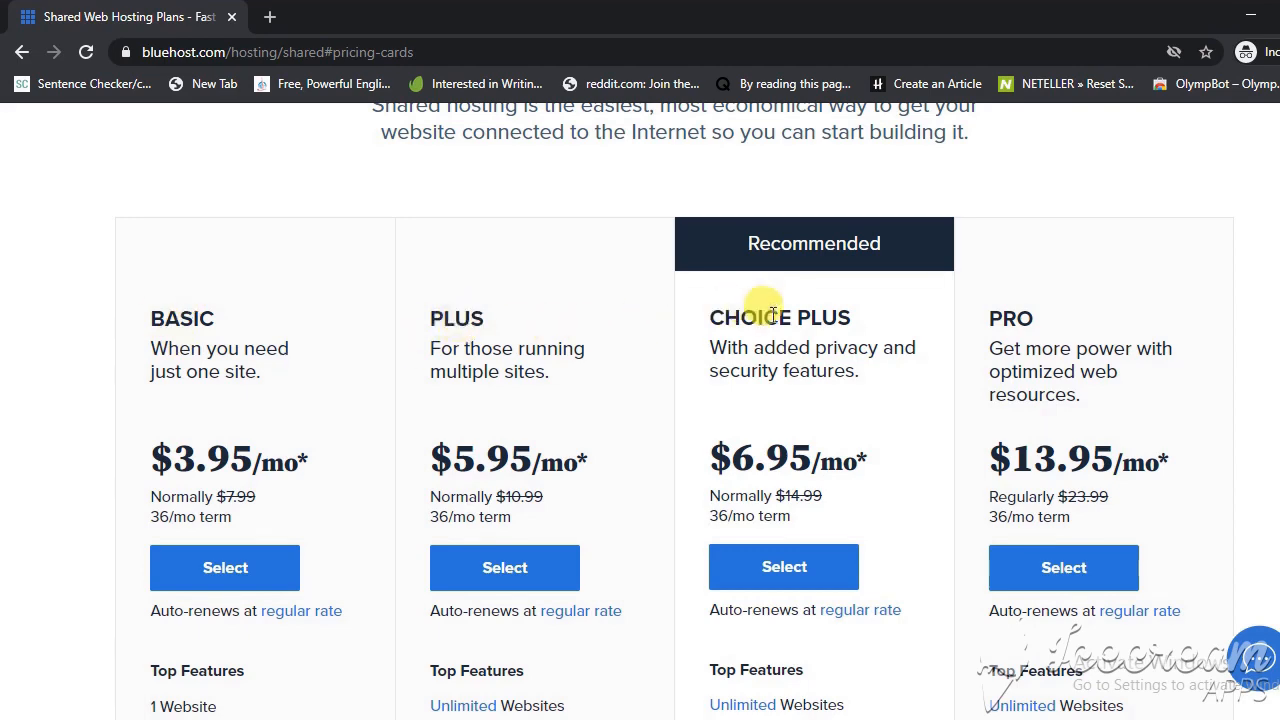
scroll(165, 415, down, 2)
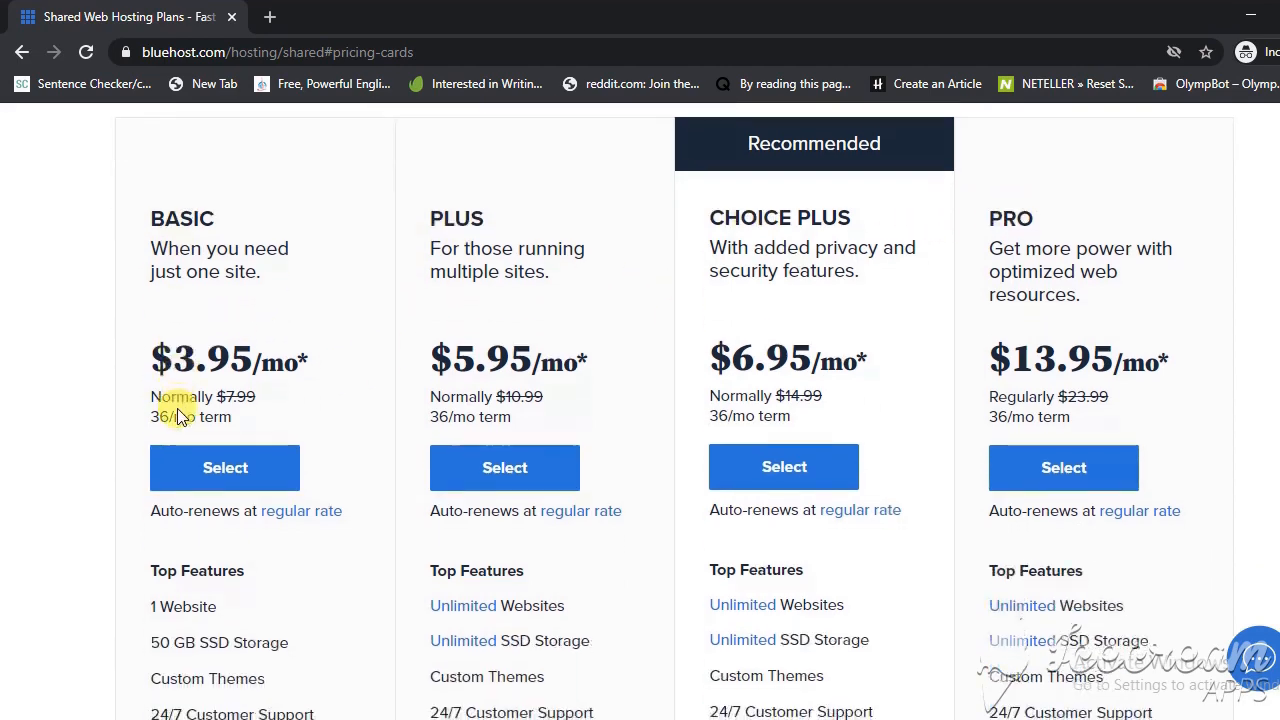
scroll(170, 410, down, 1)
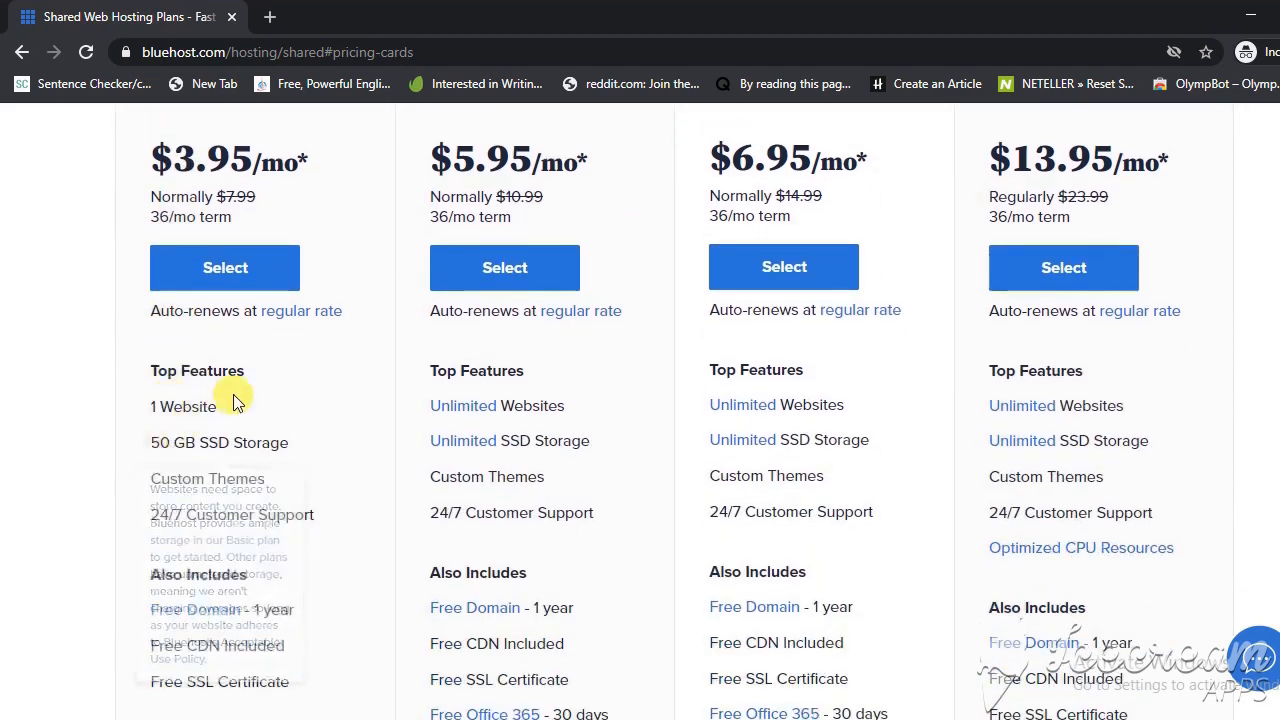
scroll(233, 398, up, 1)
scroll(233, 394, up, 2)
scroll(243, 371, down, 1)
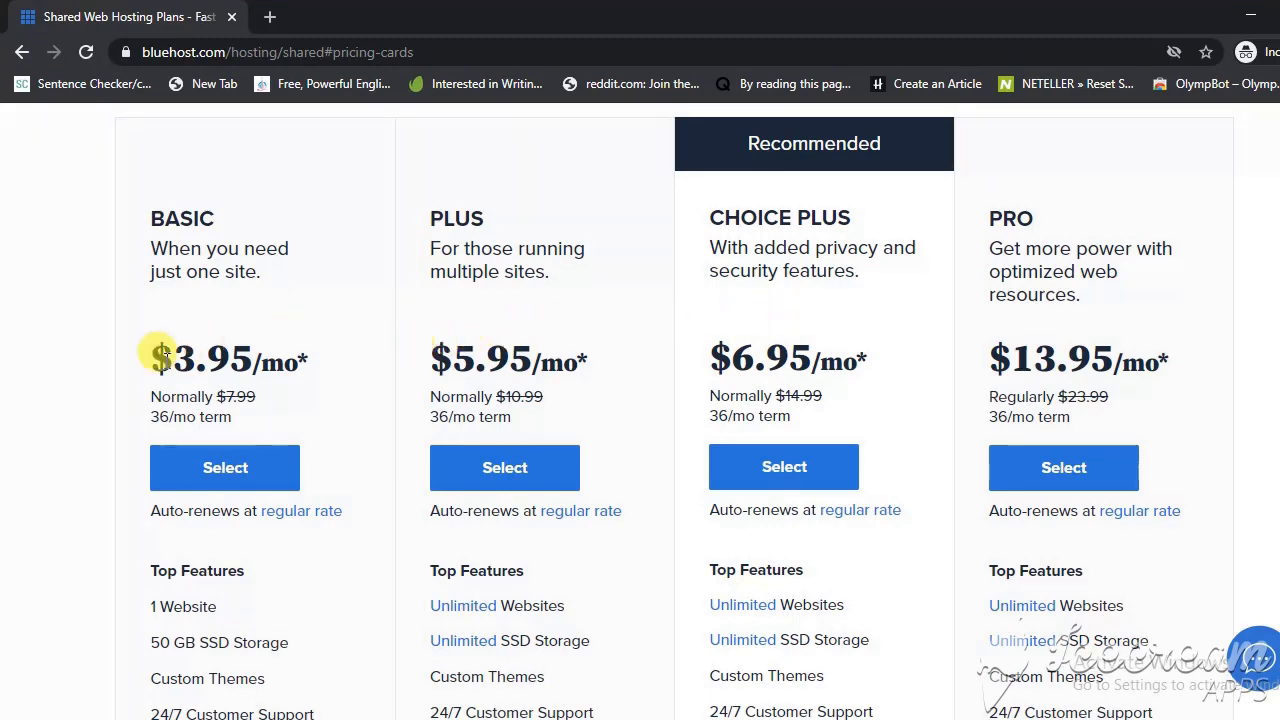
scroll(178, 348, up, 1)
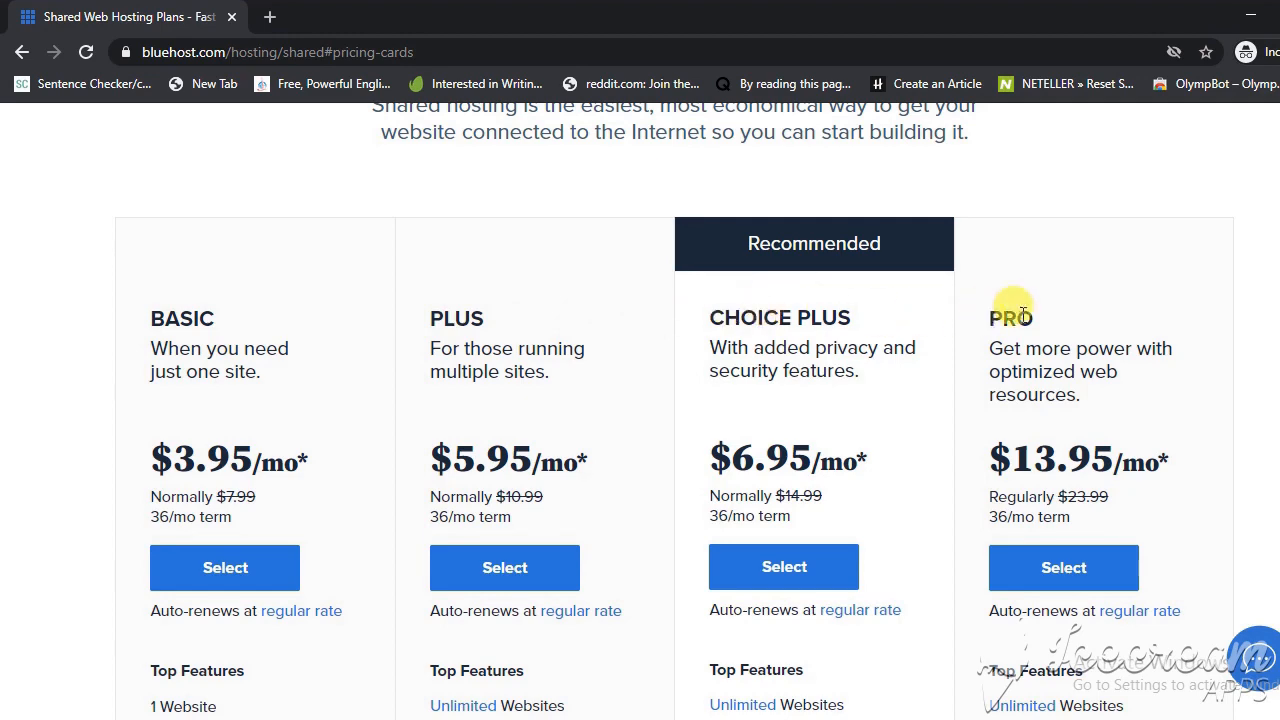
scroll(180, 415, down, 1)
scroll(180, 415, down, 3)
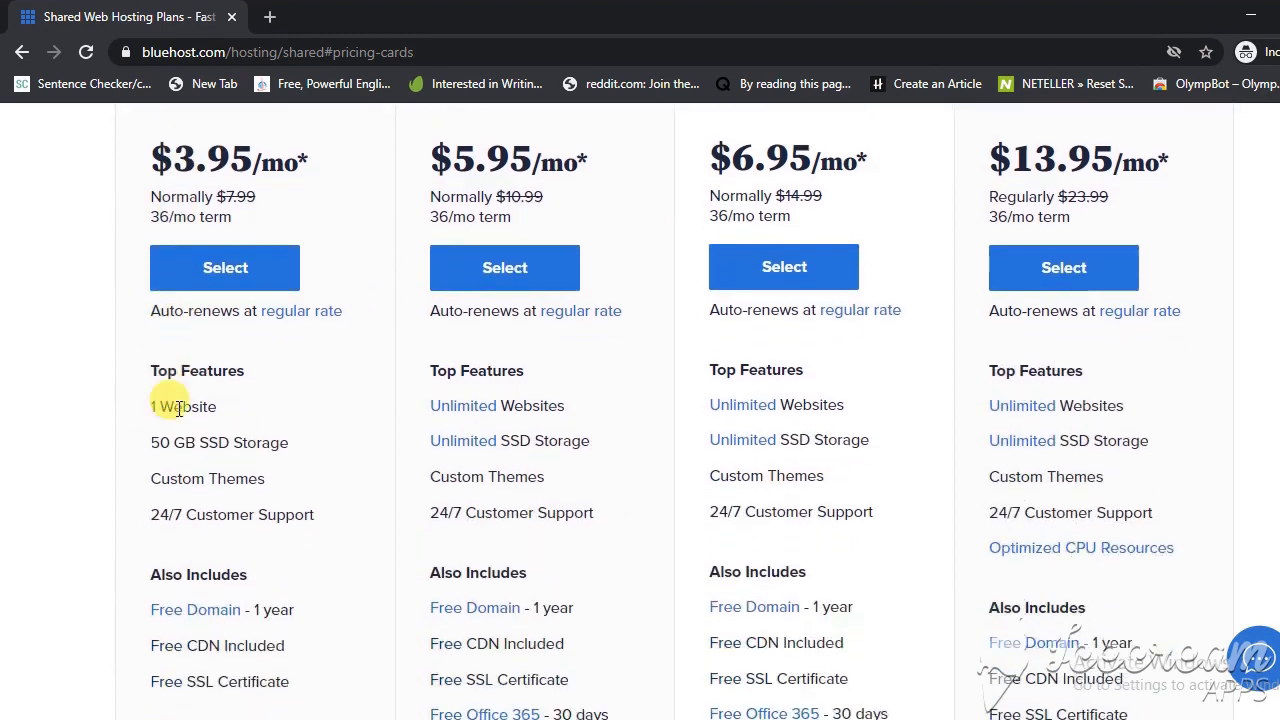
scroll(205, 420, up, 2)
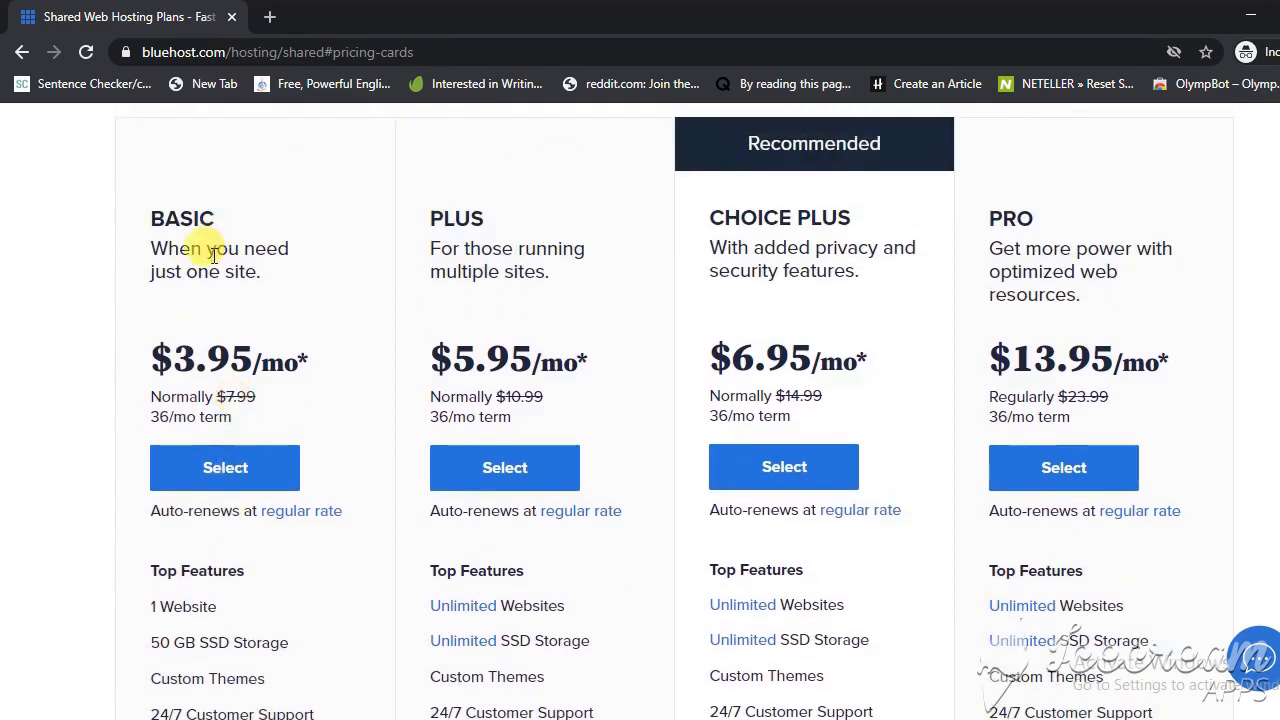
click(229, 470)
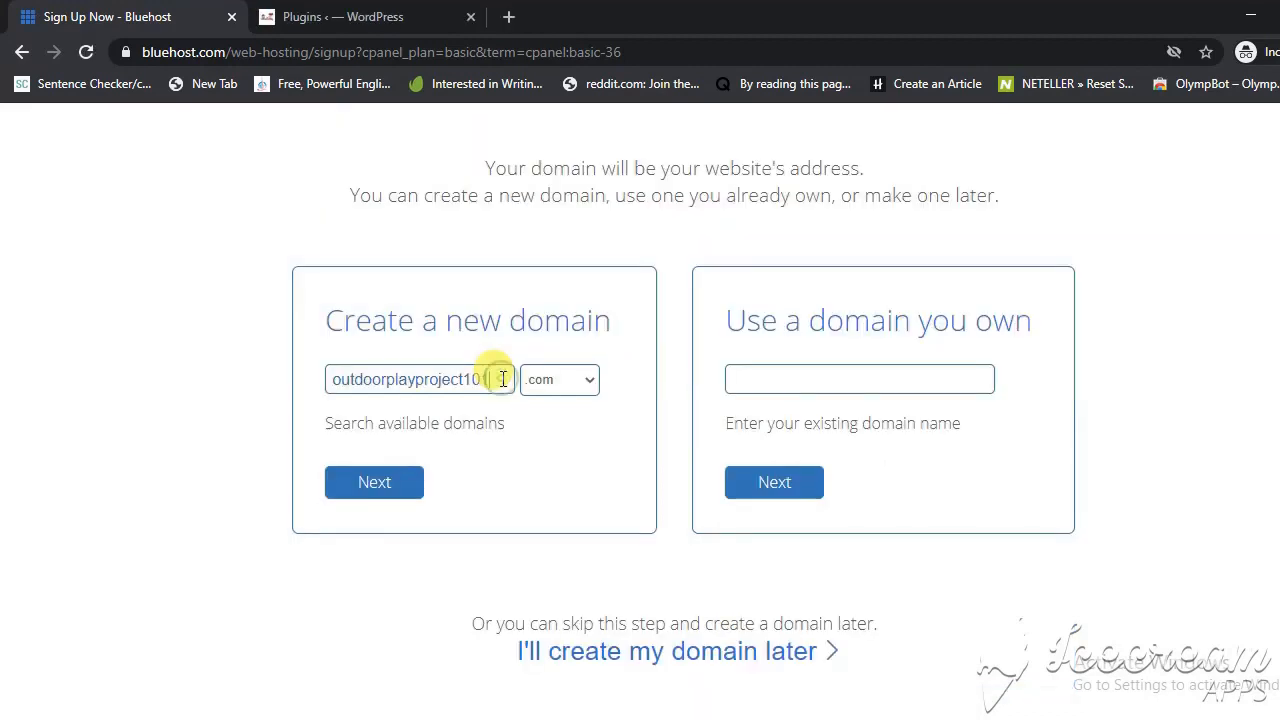
Remove the 101 ending from the new domain name and enter it again as outdoorplayproject101.
key(BackSpace)
key(BackSpace)
key(BackSpace)
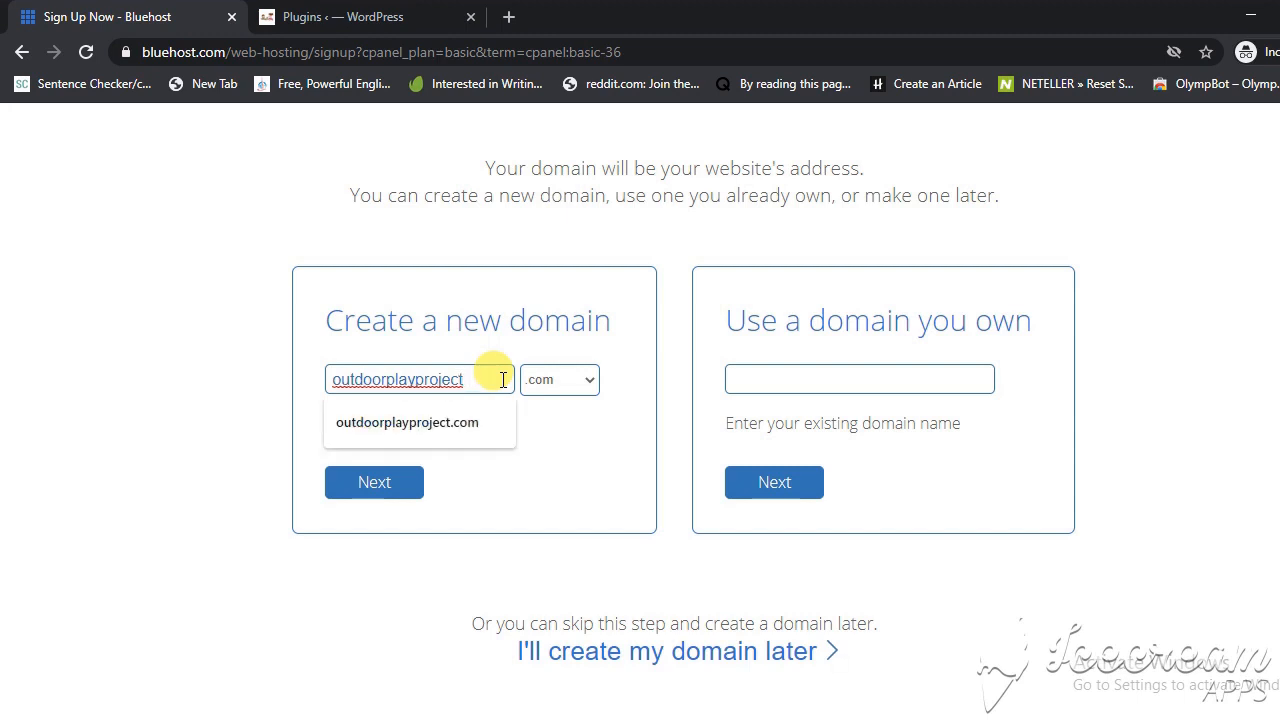
text(01)
key(BackSpace)
key(BackSpace)
text(101)
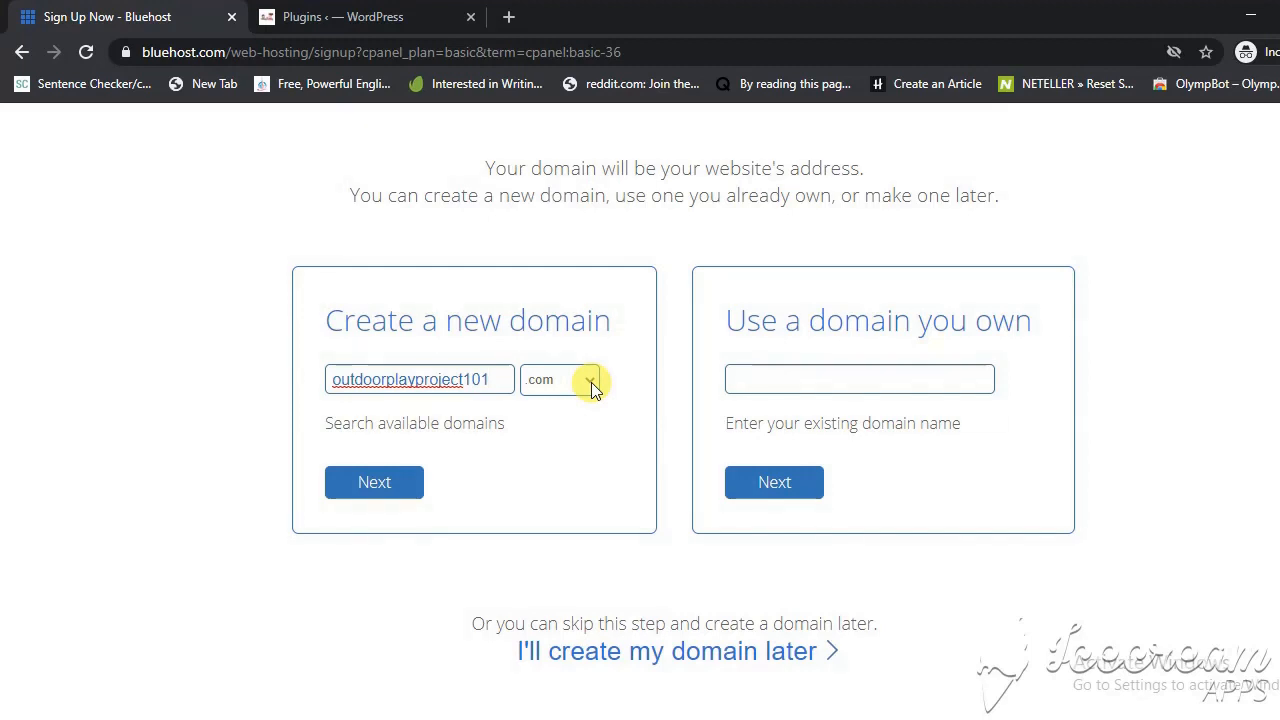
Try the .site, .net, .org and .info extensions for the new domain.
click(591, 384)
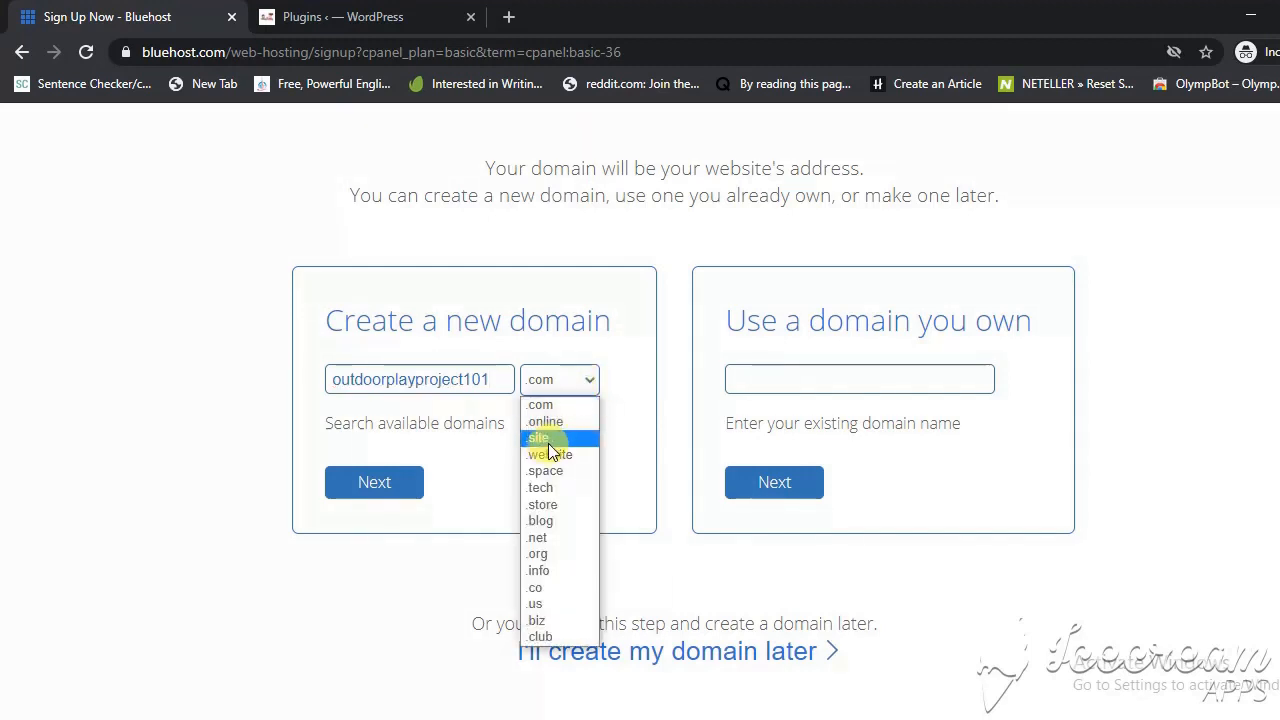
click(553, 438)
click(591, 384)
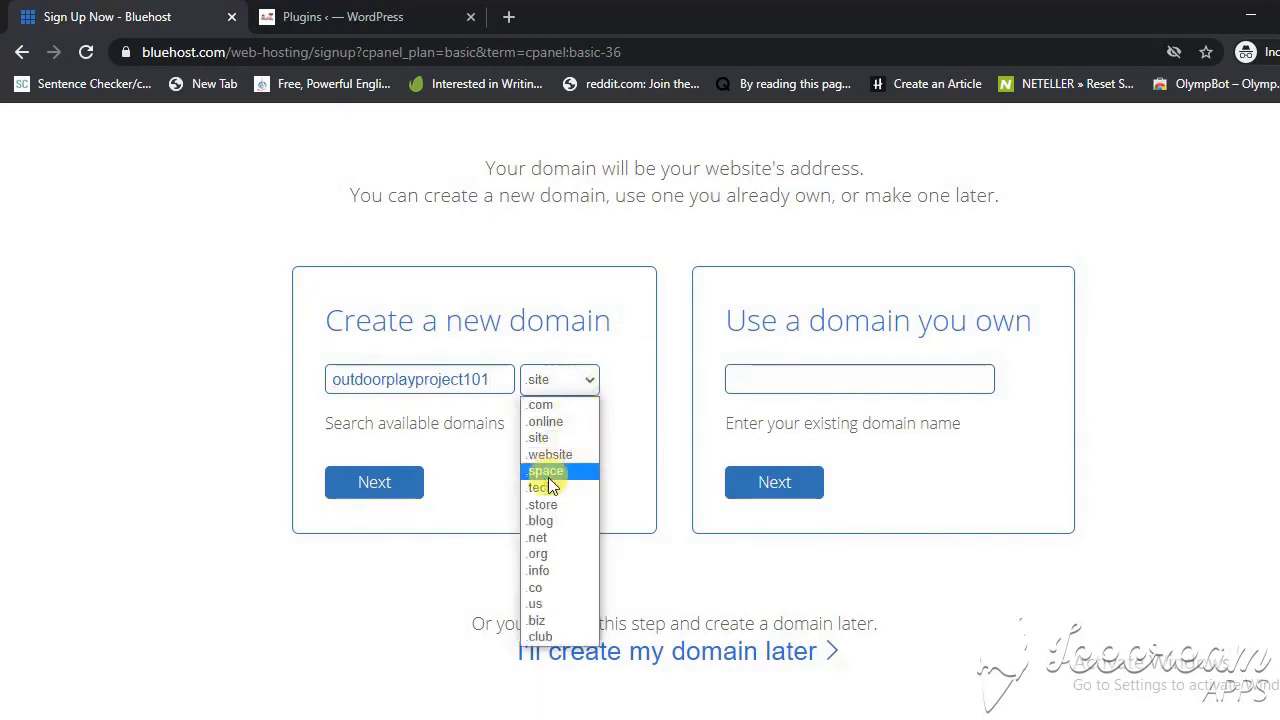
click(546, 538)
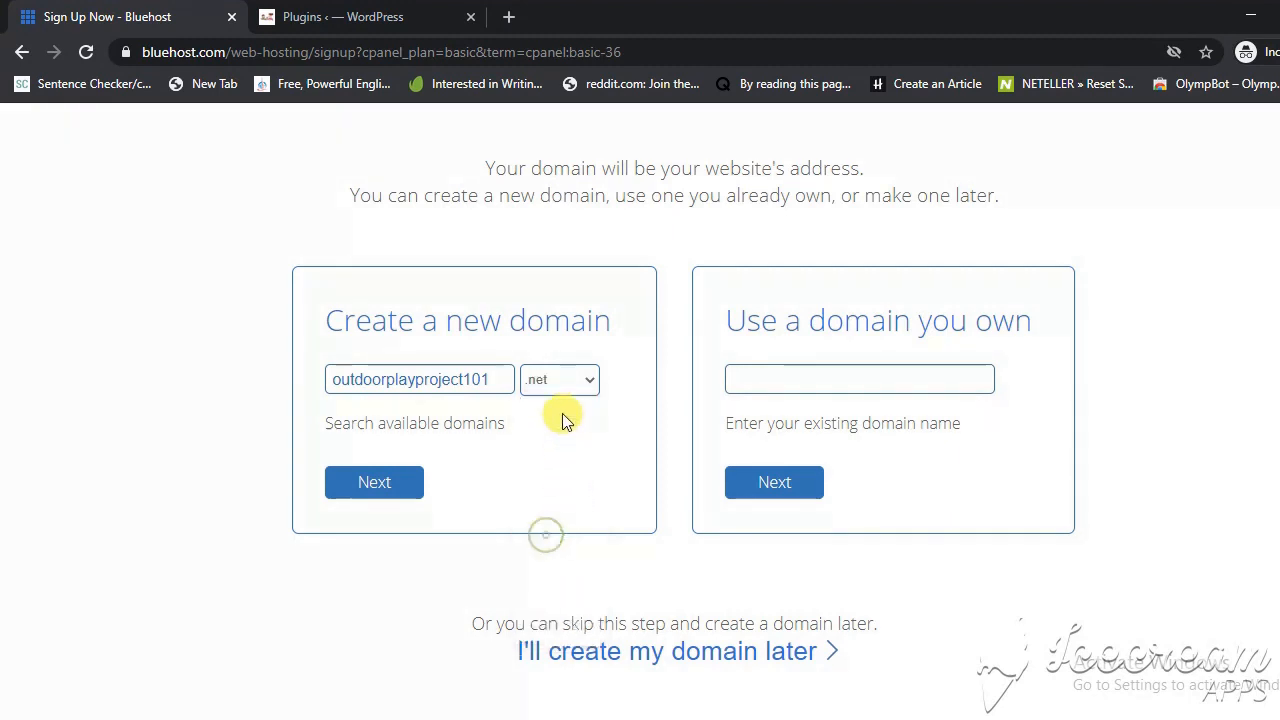
click(580, 385)
click(555, 554)
click(571, 385)
click(548, 568)
Set the new domain's extension to .com and submit outdoorplayproject101.com to continue to account creation.
click(563, 381)
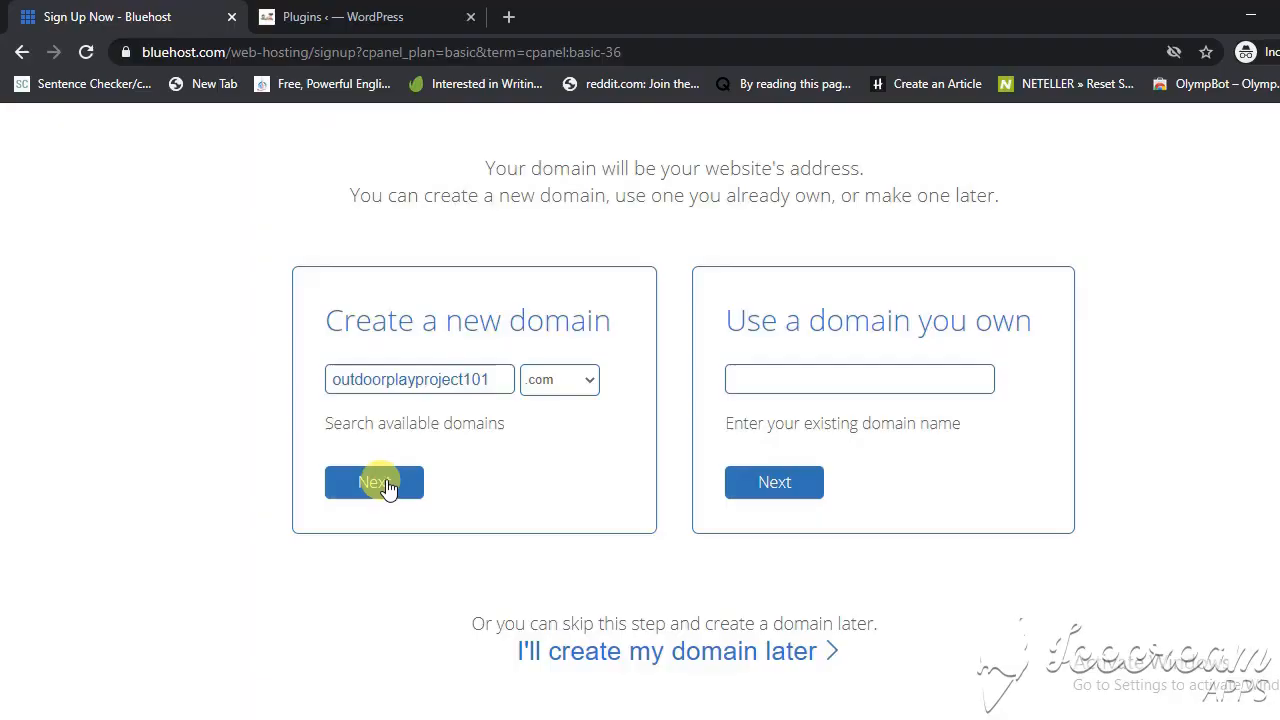
click(382, 485)
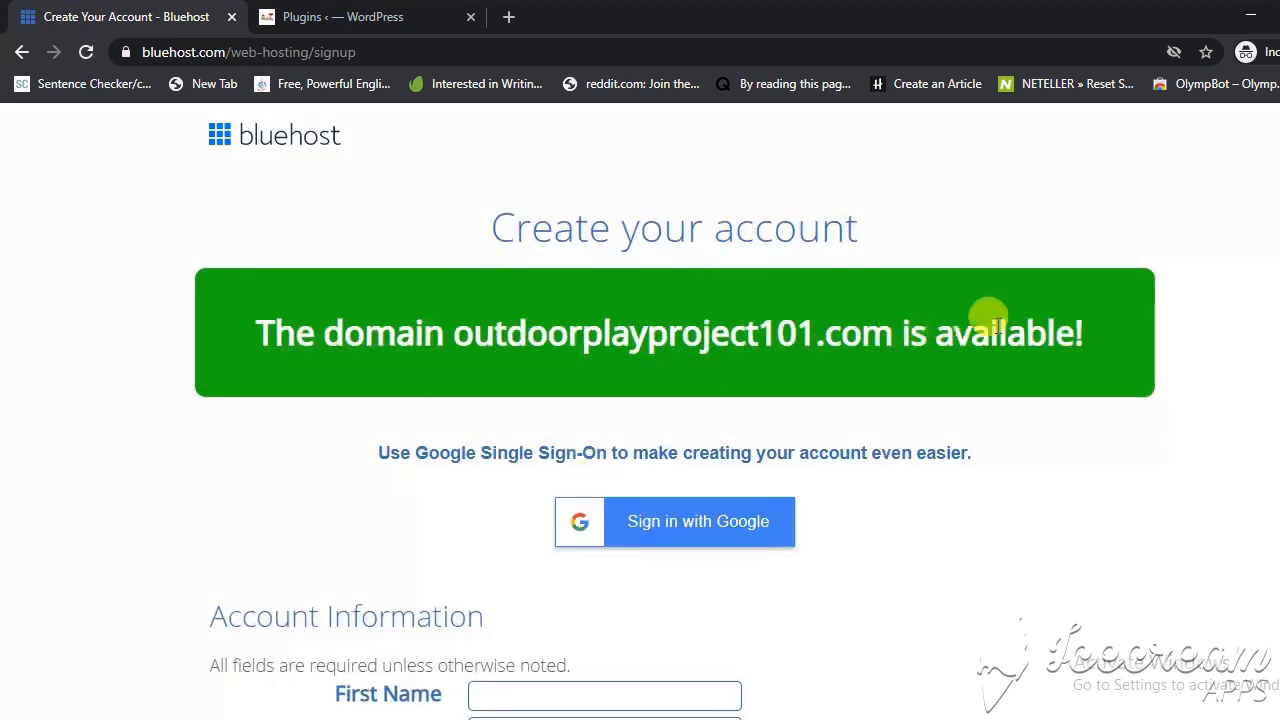
Try the account plan with the Basic 12 month, 24 month and 36 month prices in the package information.
scroll(1082, 423, down, 3)
scroll(1082, 423, down, 6)
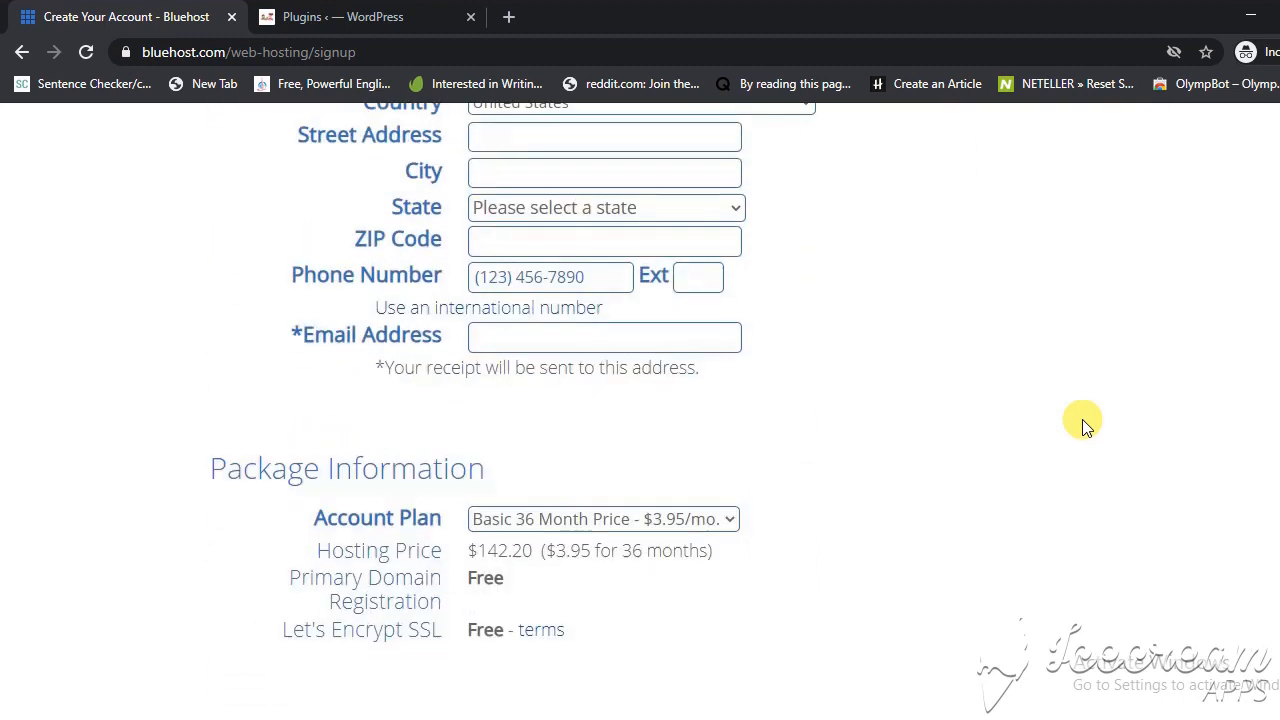
scroll(1082, 423, down, 1)
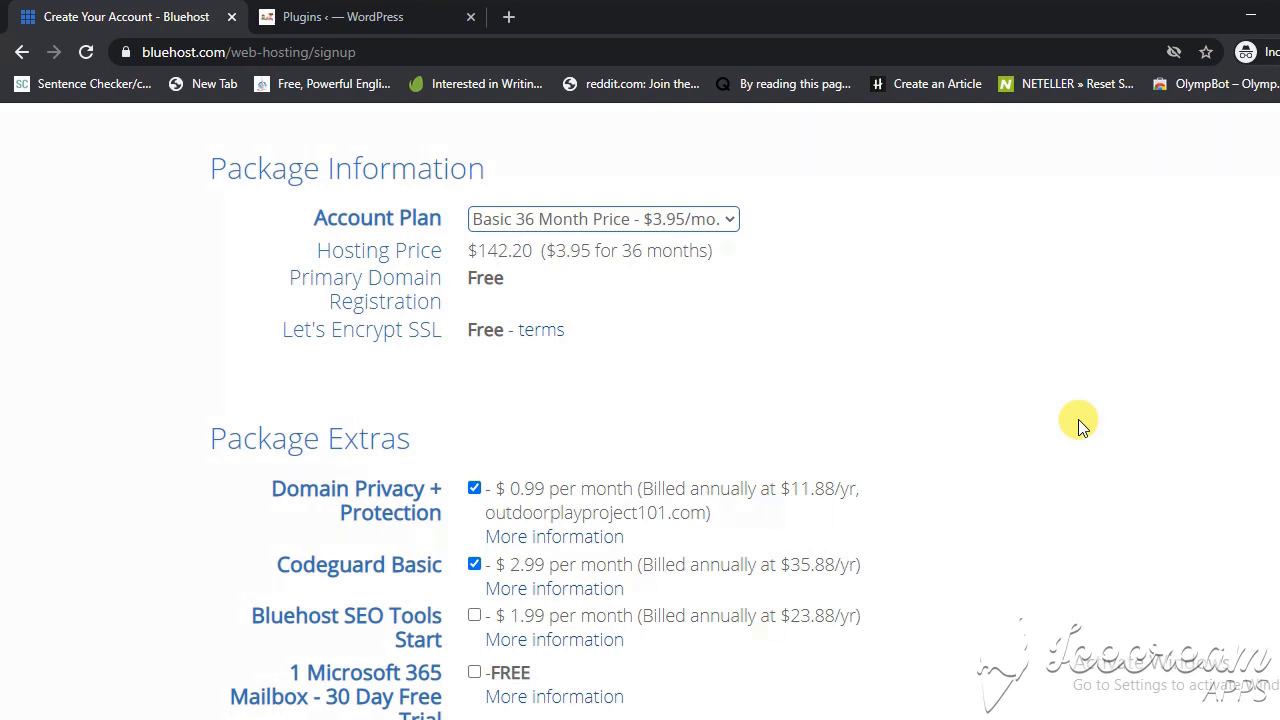
scroll(1082, 423, down, 3)
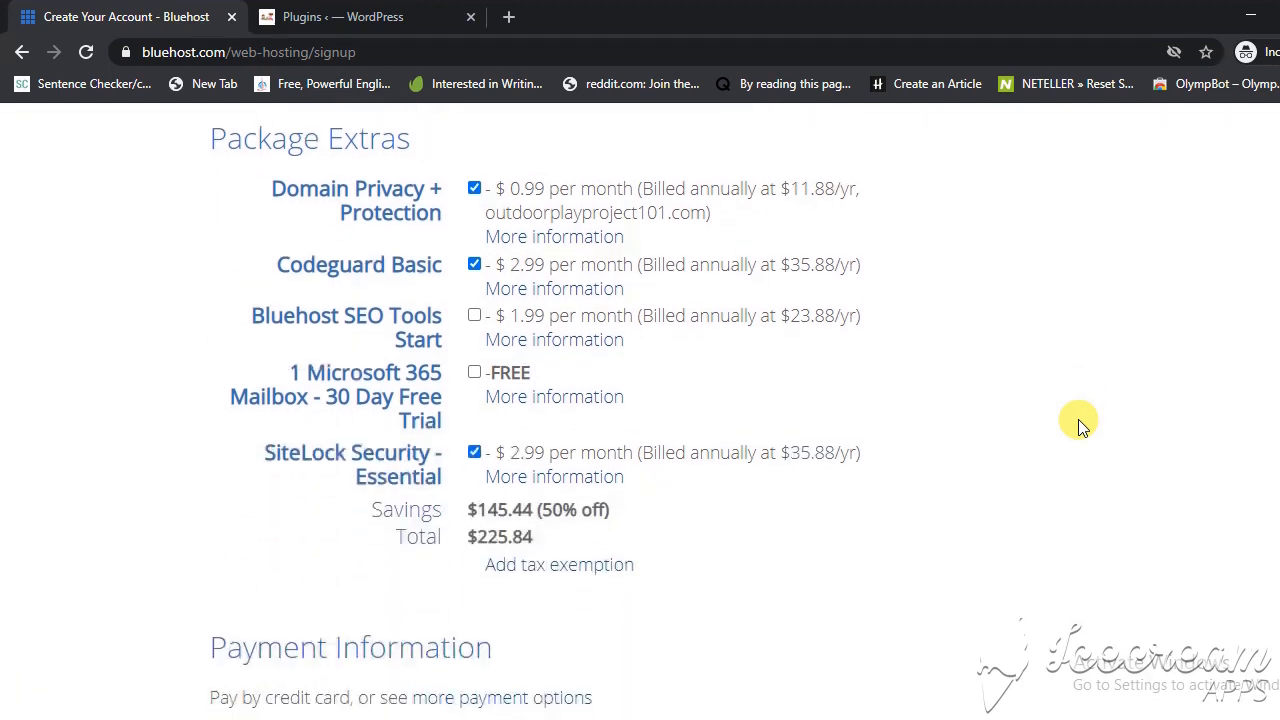
scroll(1080, 424, up, 3)
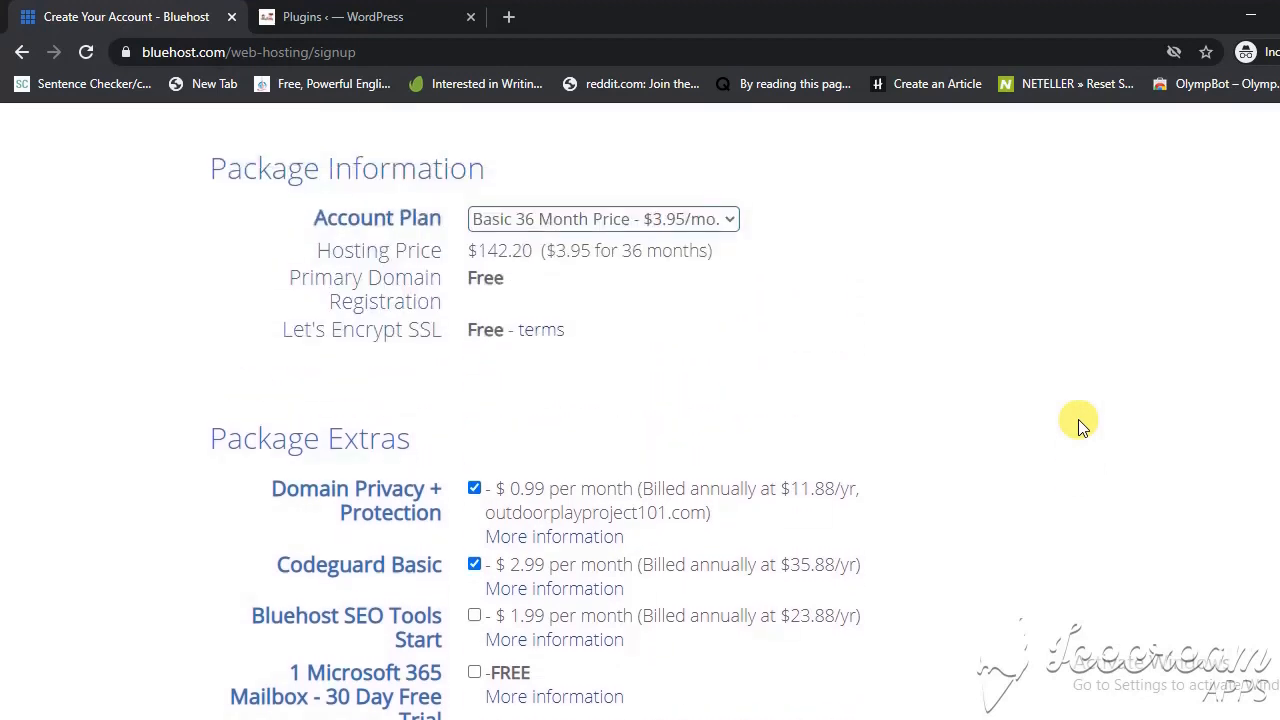
click(728, 220)
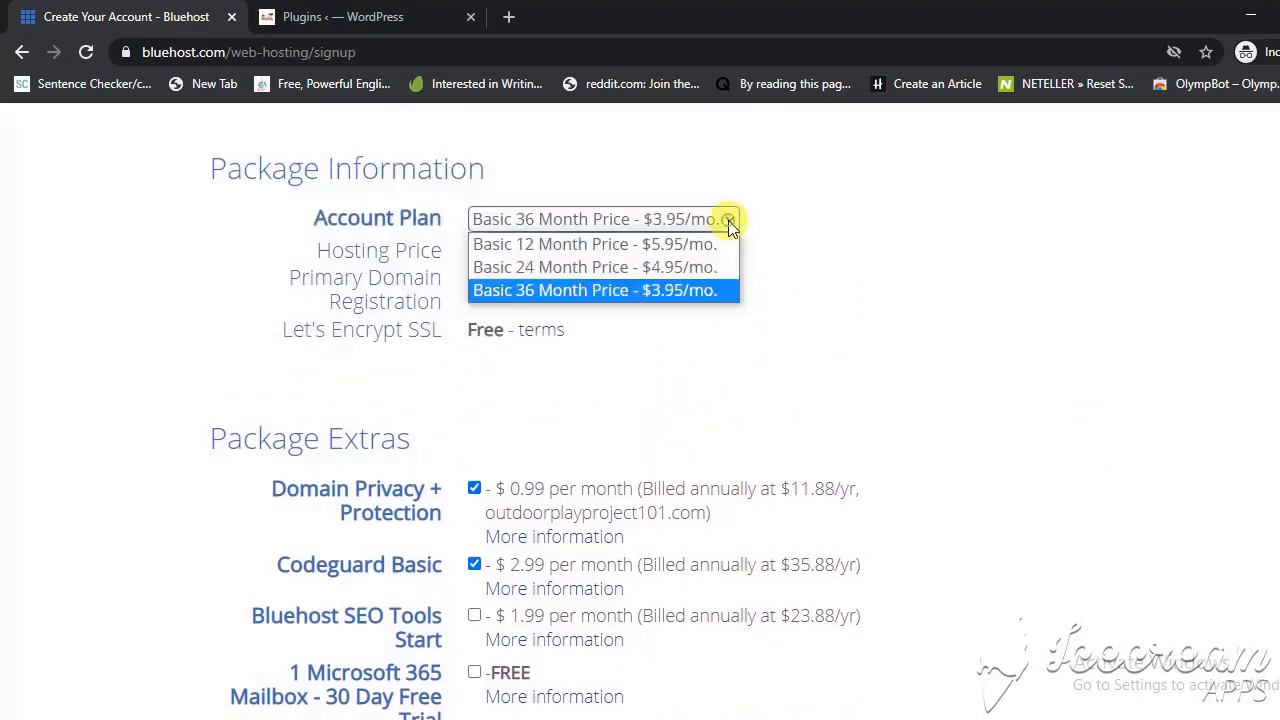
click(566, 255)
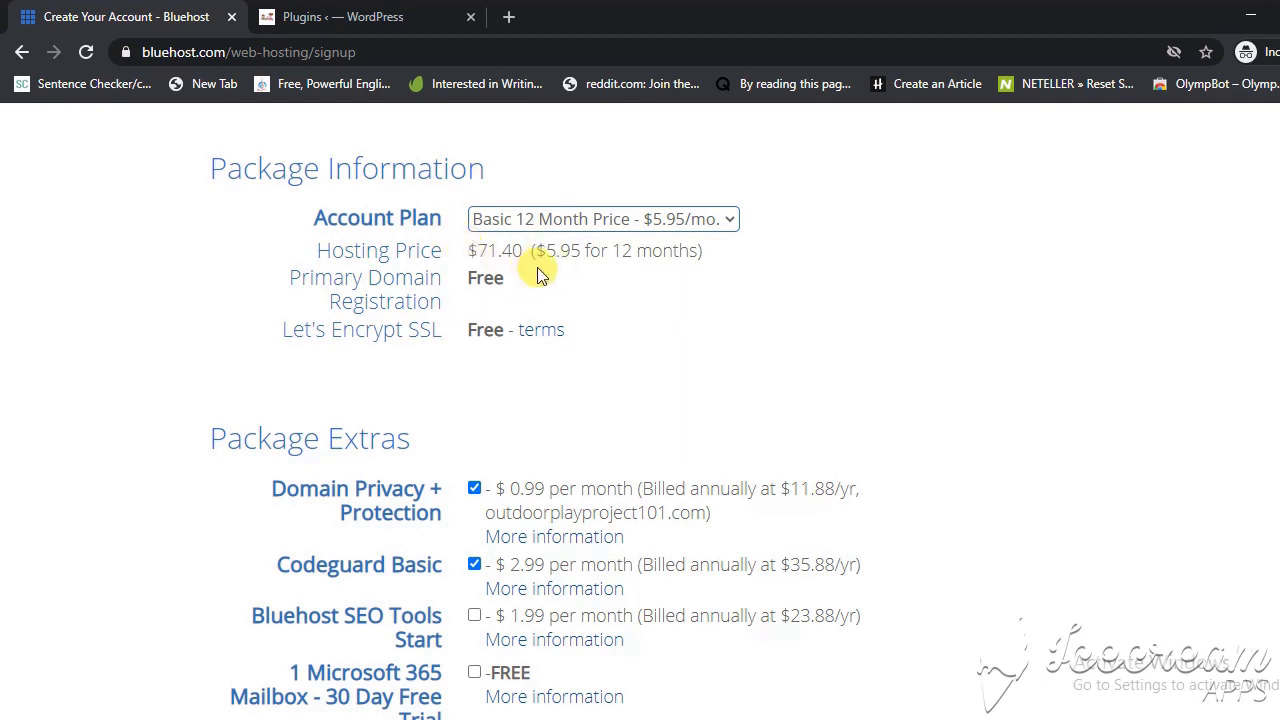
click(729, 220)
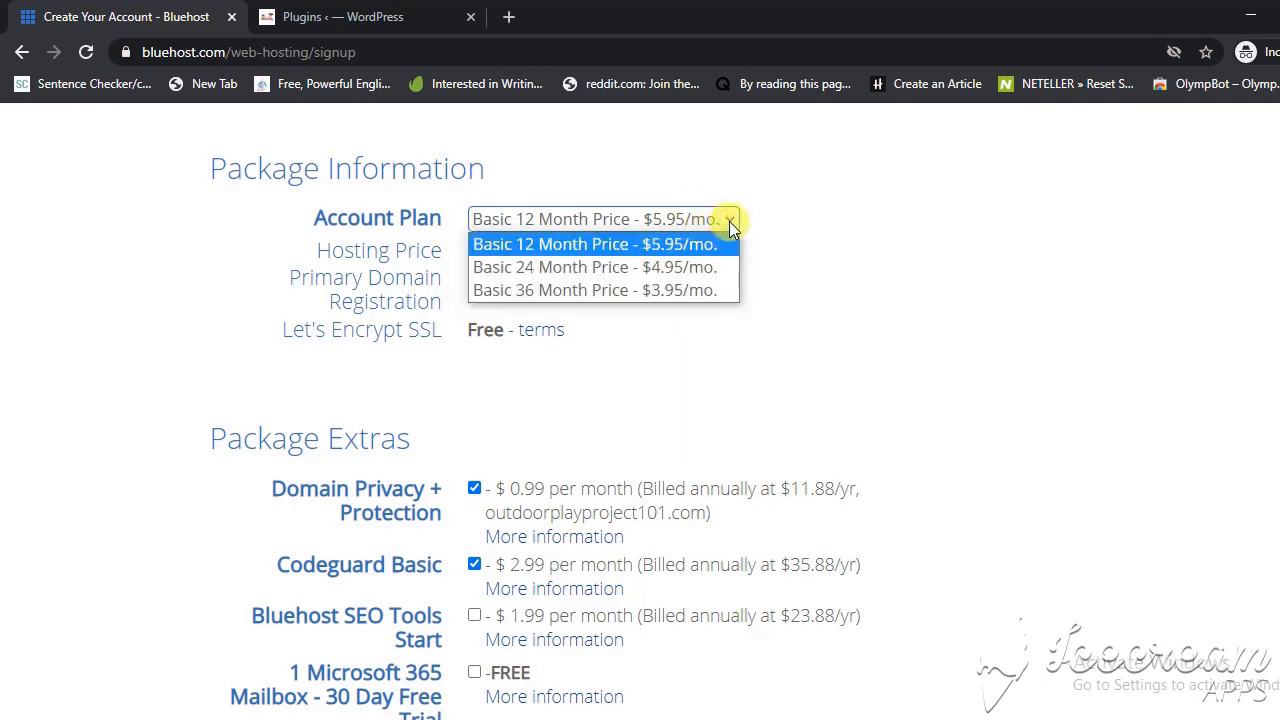
click(650, 268)
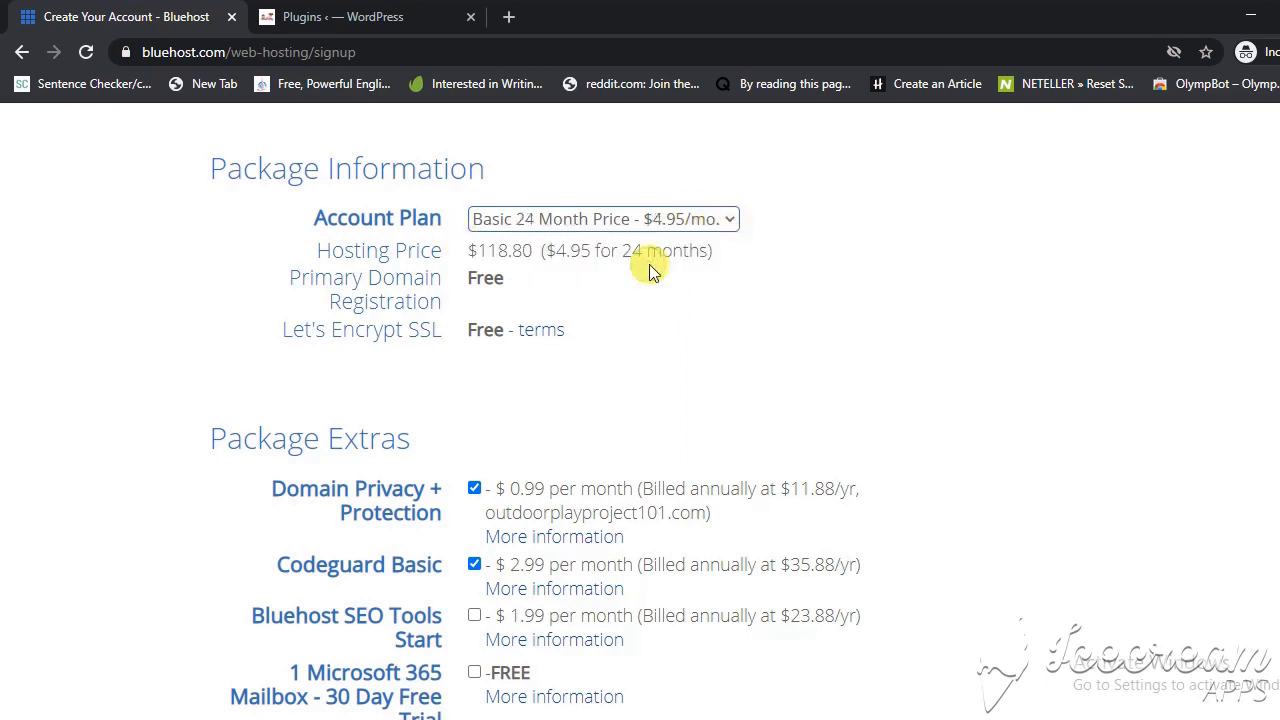
click(727, 222)
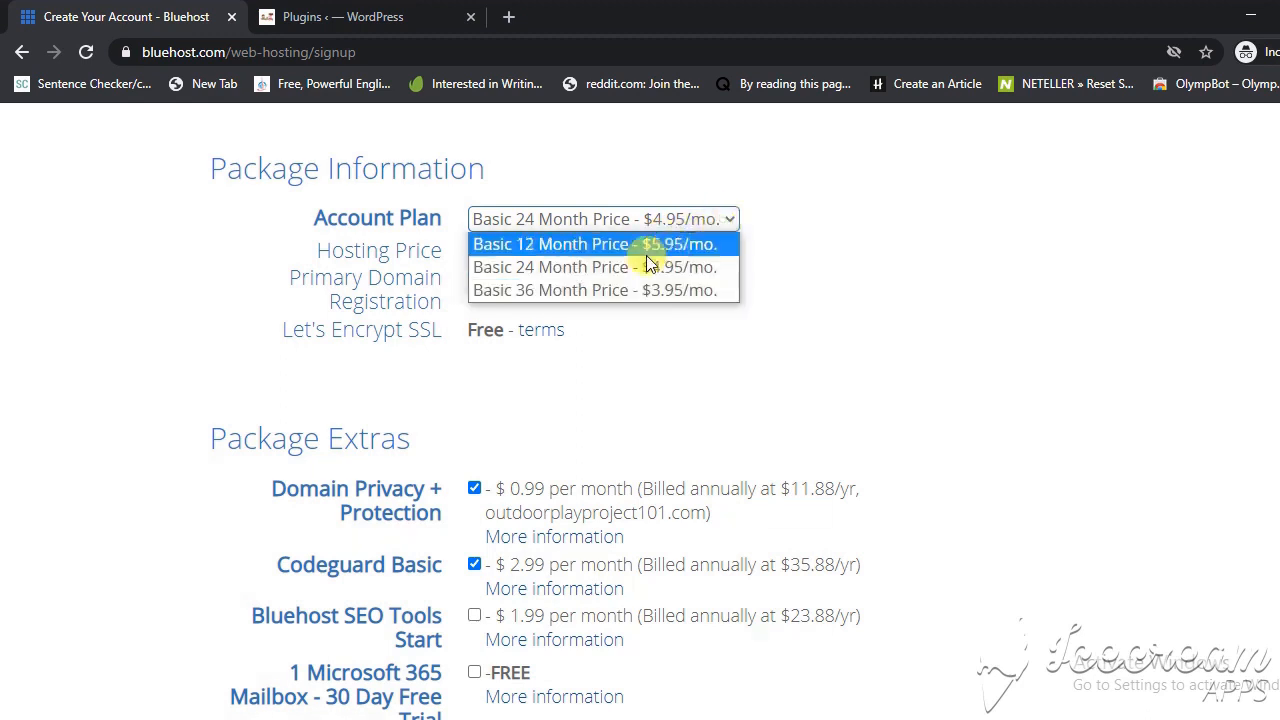
click(568, 290)
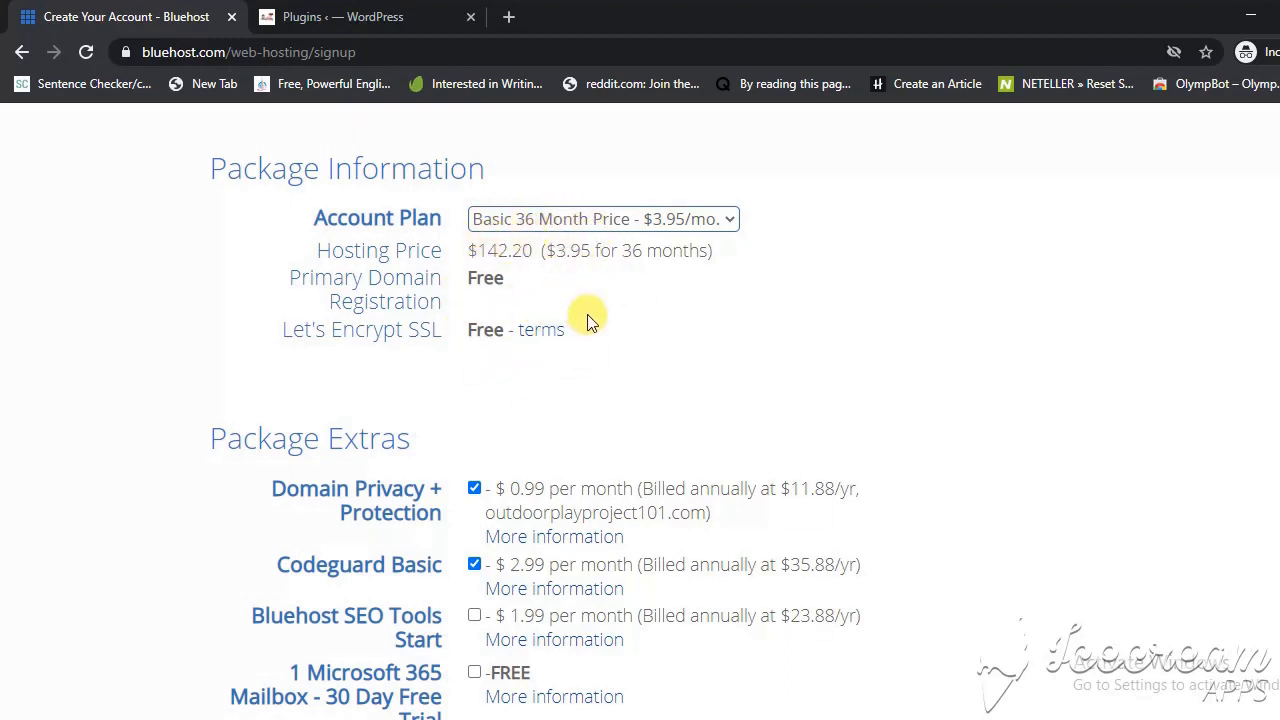
Switch the account plan to the Basic 12 month price and to the Basic 24 month price.
click(728, 220)
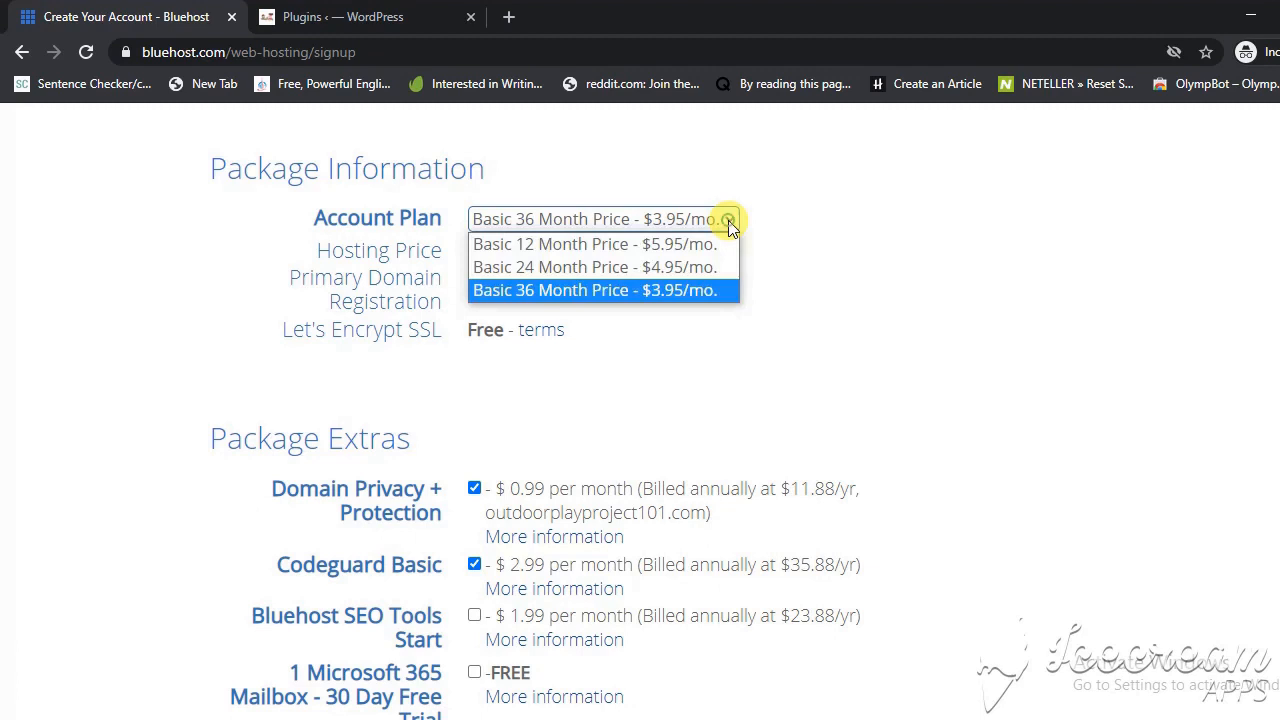
click(565, 245)
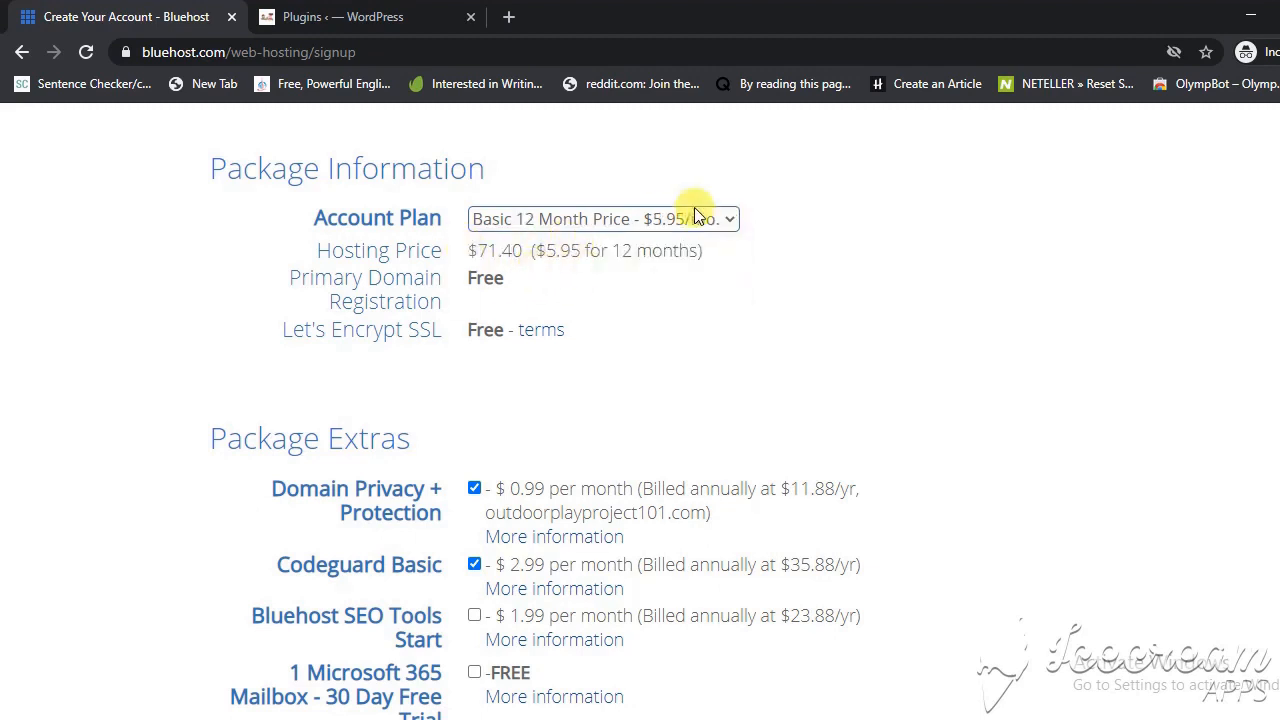
click(729, 221)
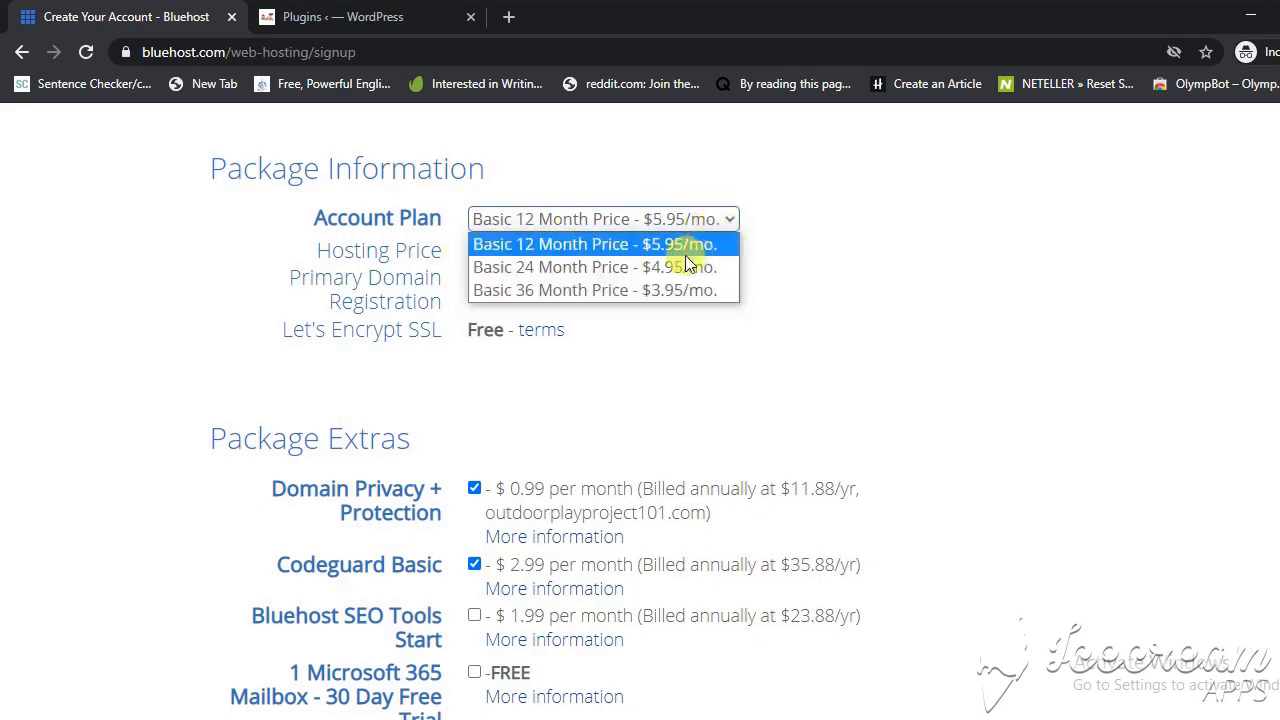
click(650, 267)
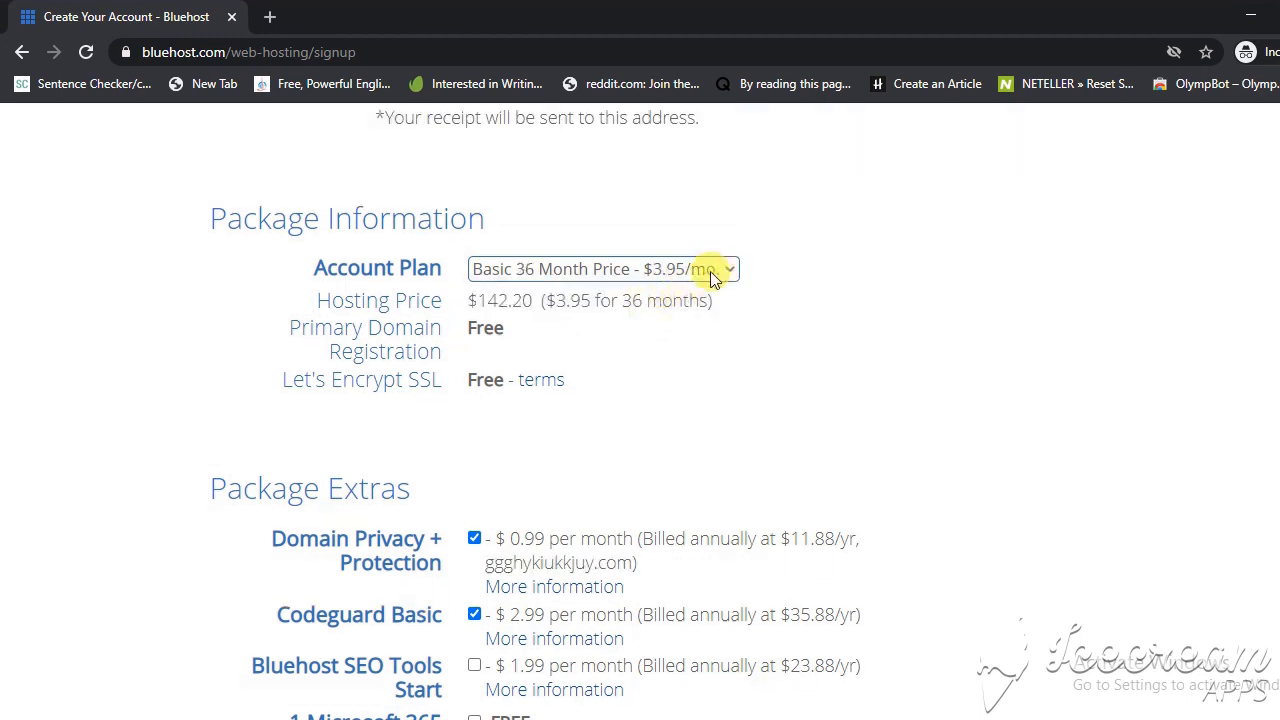
Set the account plan to the Basic 12 month price of $5.95/mo and claim the $2.65/mo special sign-up offer.
click(718, 272)
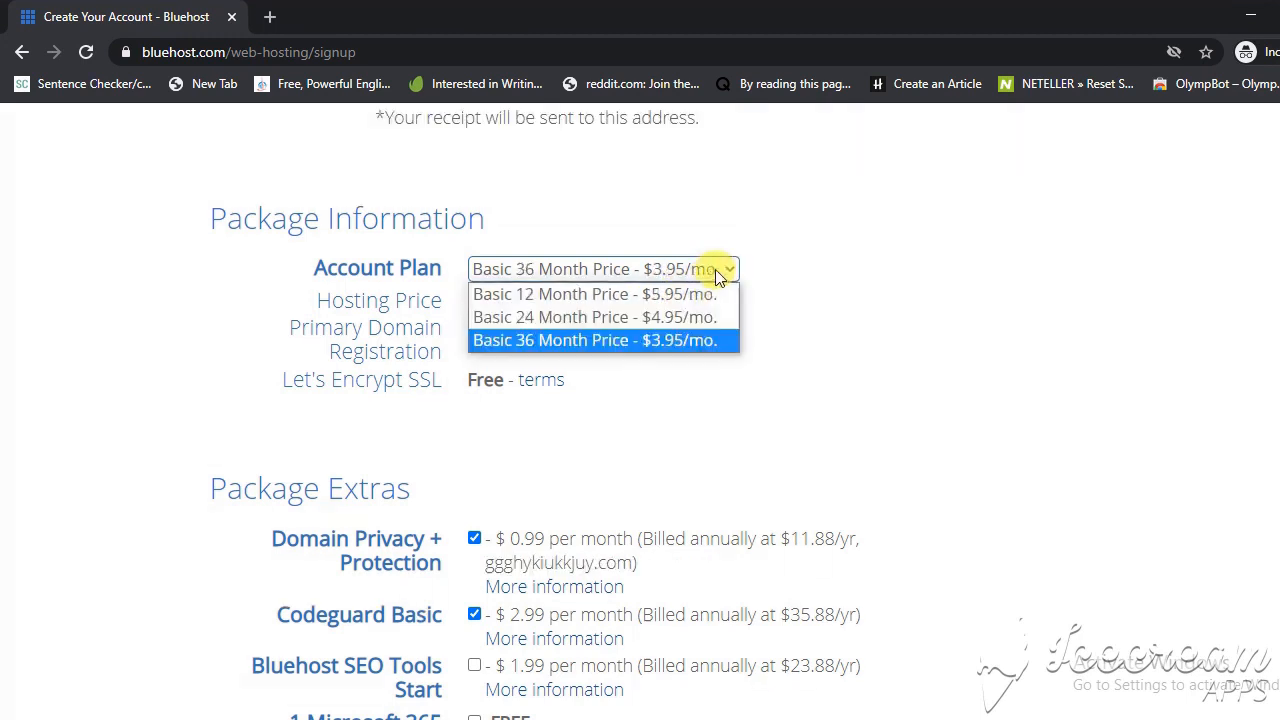
click(655, 294)
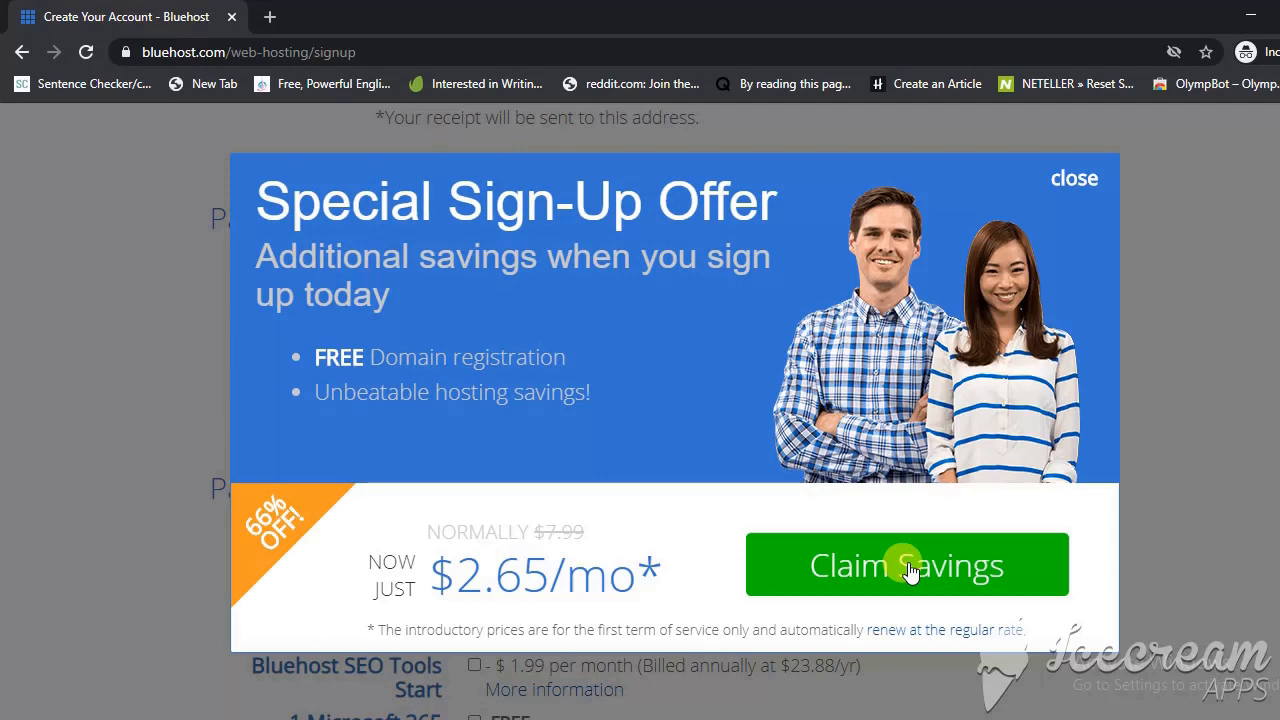
click(789, 572)
Look over the required account information fields and the package extras on the sign-up form.
scroll(580, 384, down, 4)
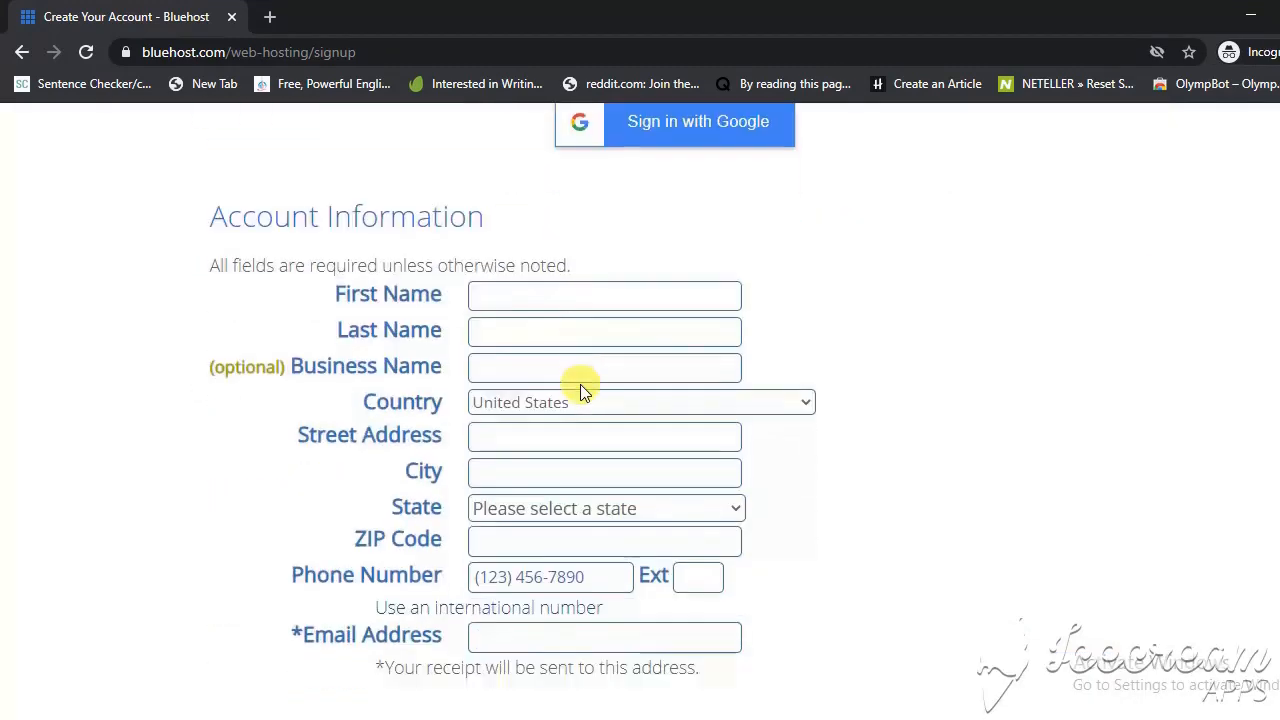
scroll(582, 384, down, 1)
scroll(582, 384, up, 1)
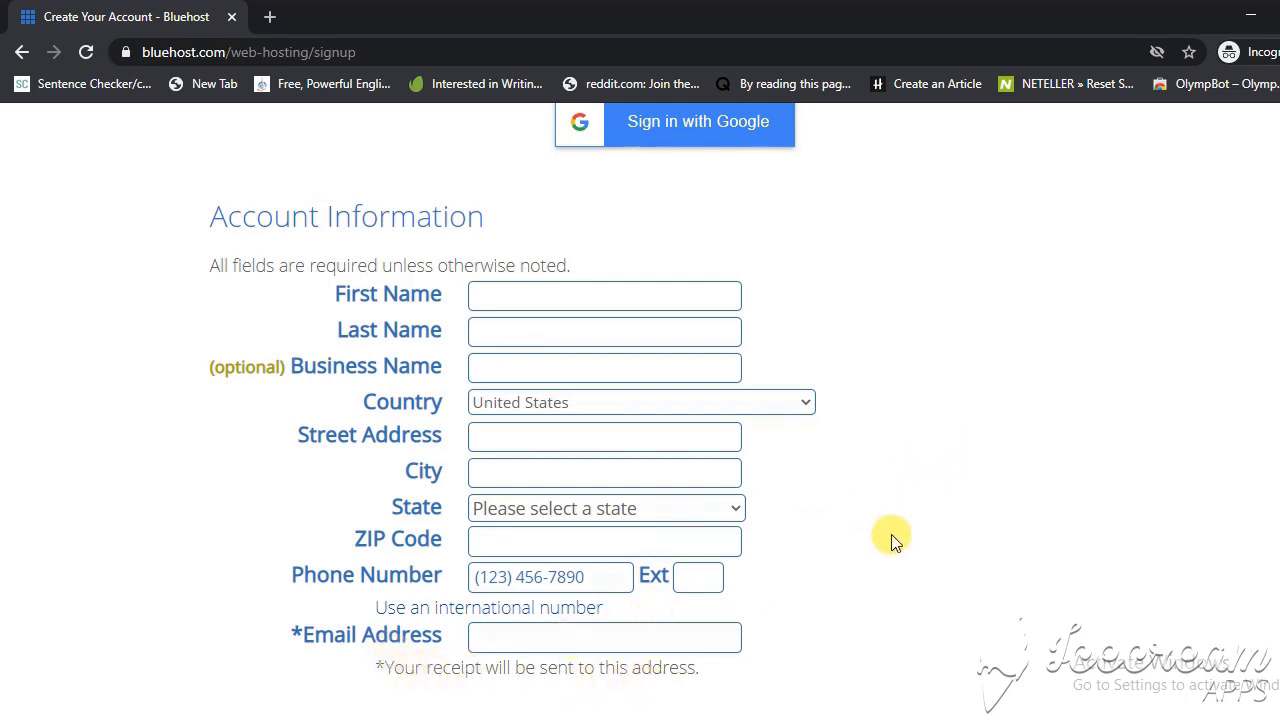
scroll(850, 450, up, 4)
scroll(583, 390, down, 4)
scroll(583, 390, down, 1)
scroll(571, 371, up, 1)
scroll(870, 480, down, 7)
scroll(870, 480, down, 3)
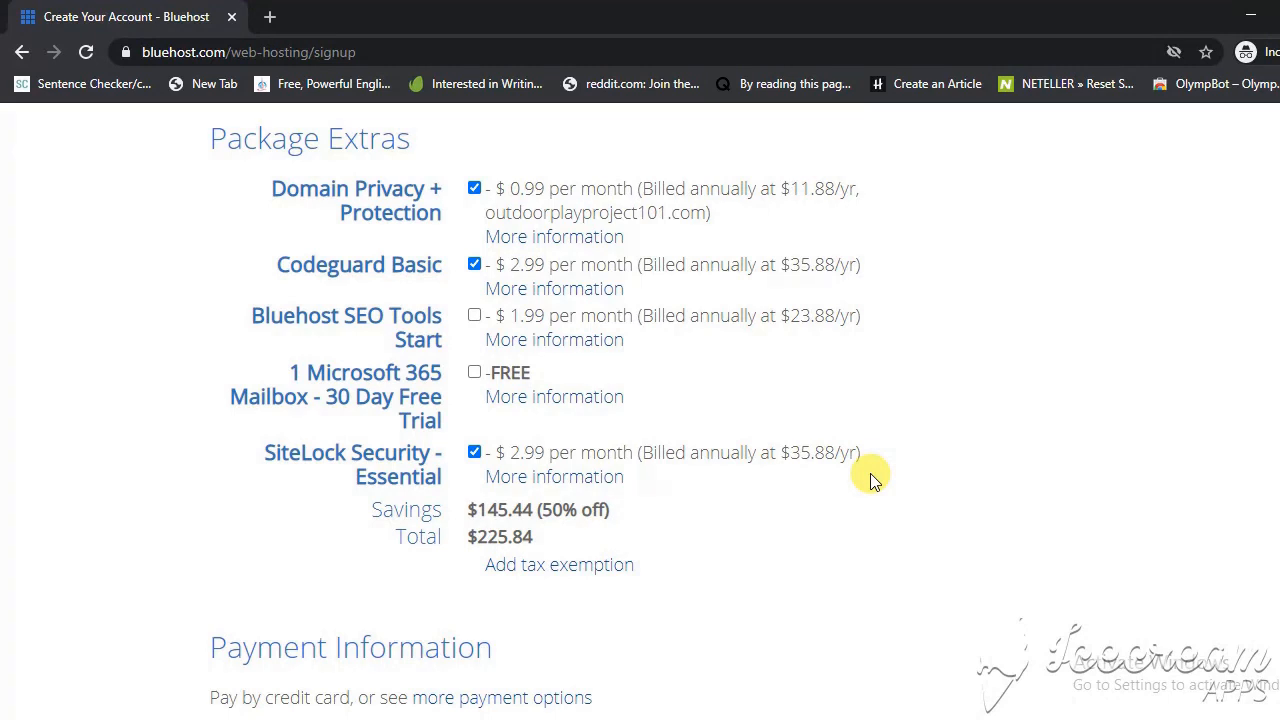
scroll(870, 480, up, 1)
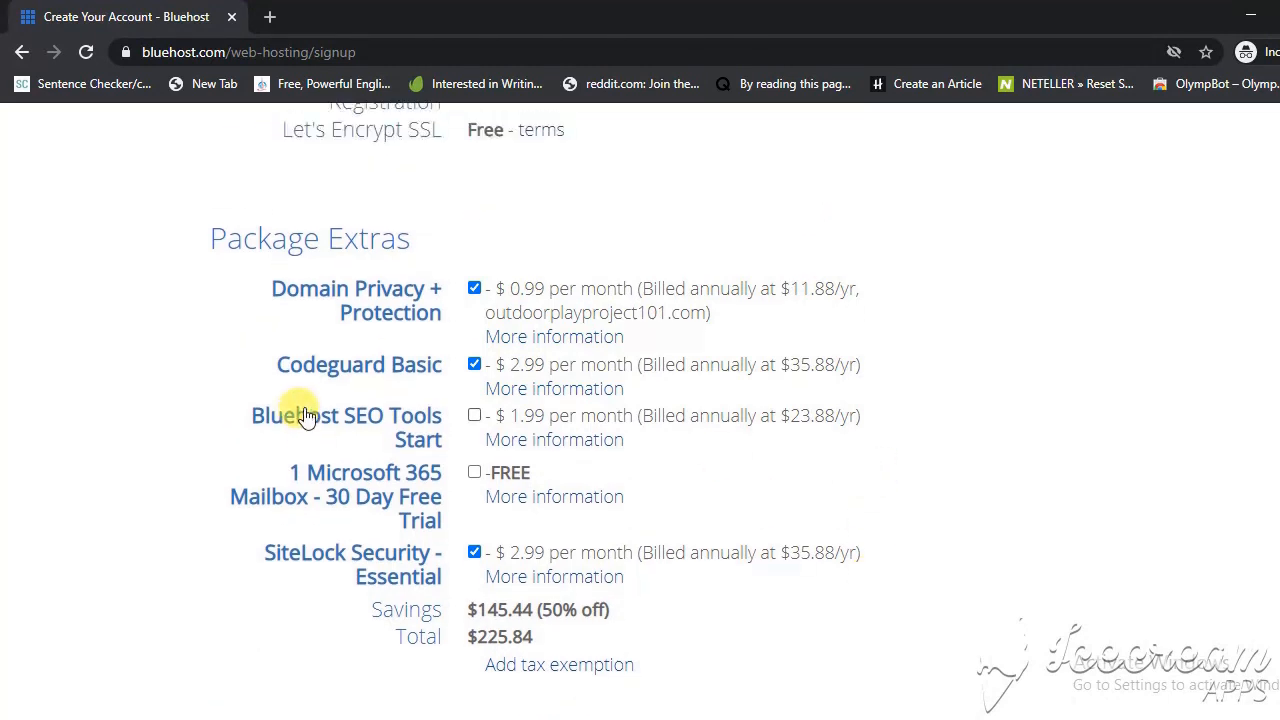
Remove the Codeguard Basic and SiteLock Security - Essential extras from the hosting package, keeping Domain Privacy + Protection.
click(474, 366)
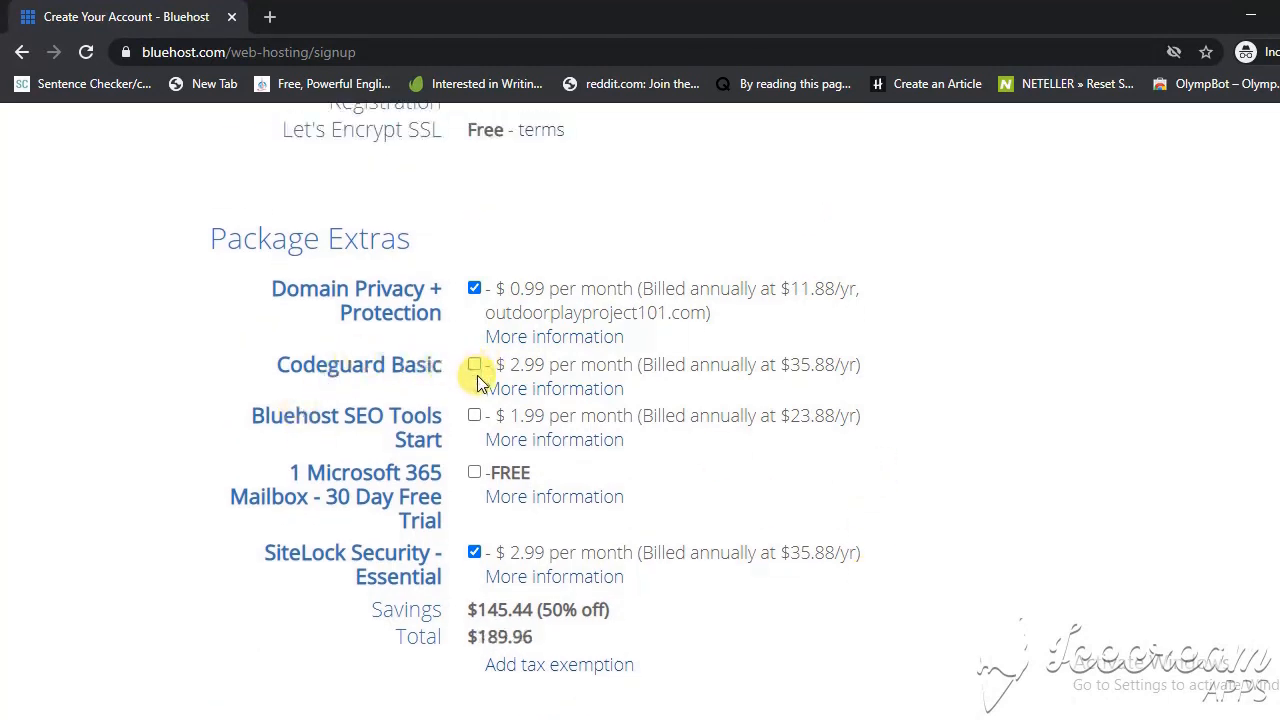
click(474, 553)
scroll(852, 578, up, 4)
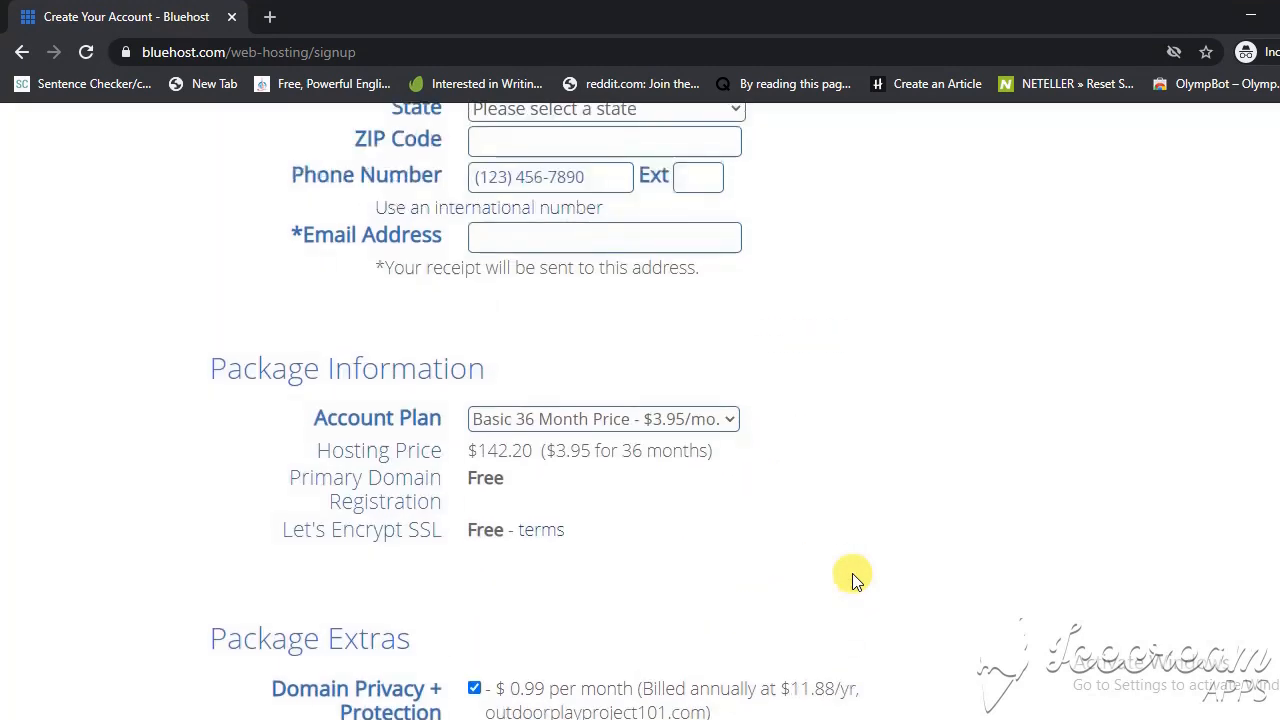
scroll(853, 578, down, 4)
scroll(853, 578, up, 3)
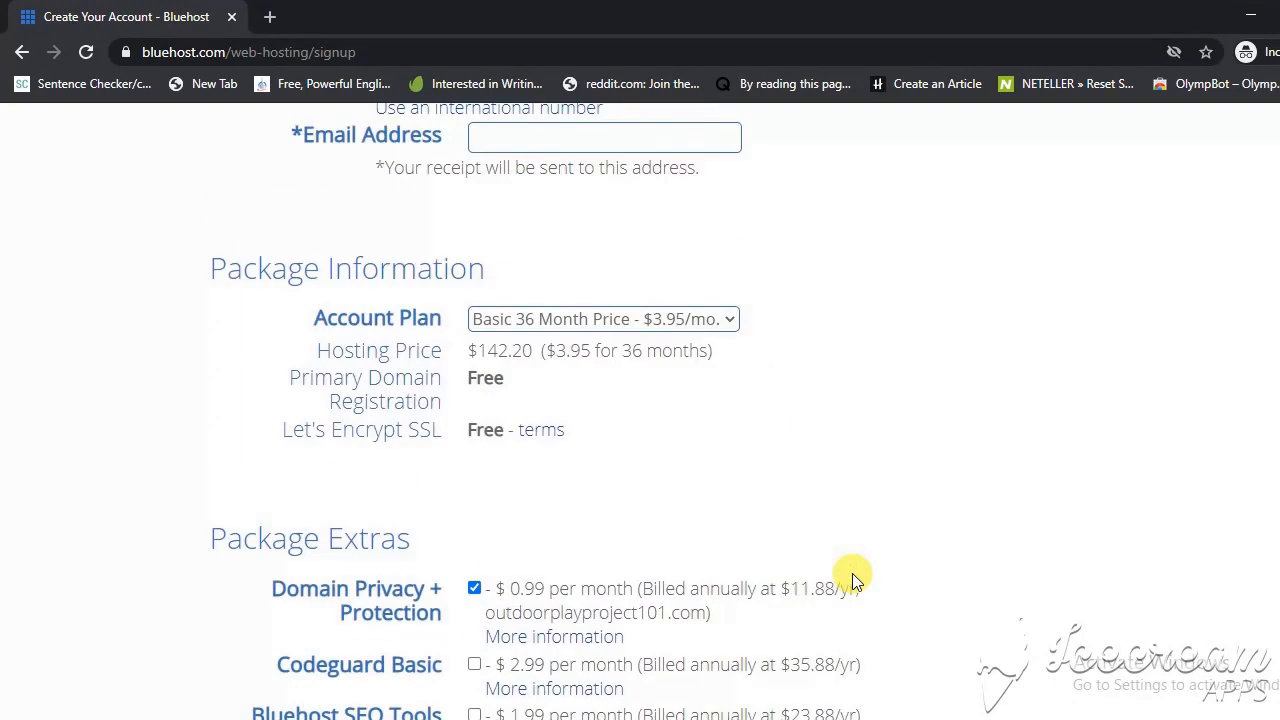
scroll(853, 578, down, 2)
scroll(853, 578, down, 6)
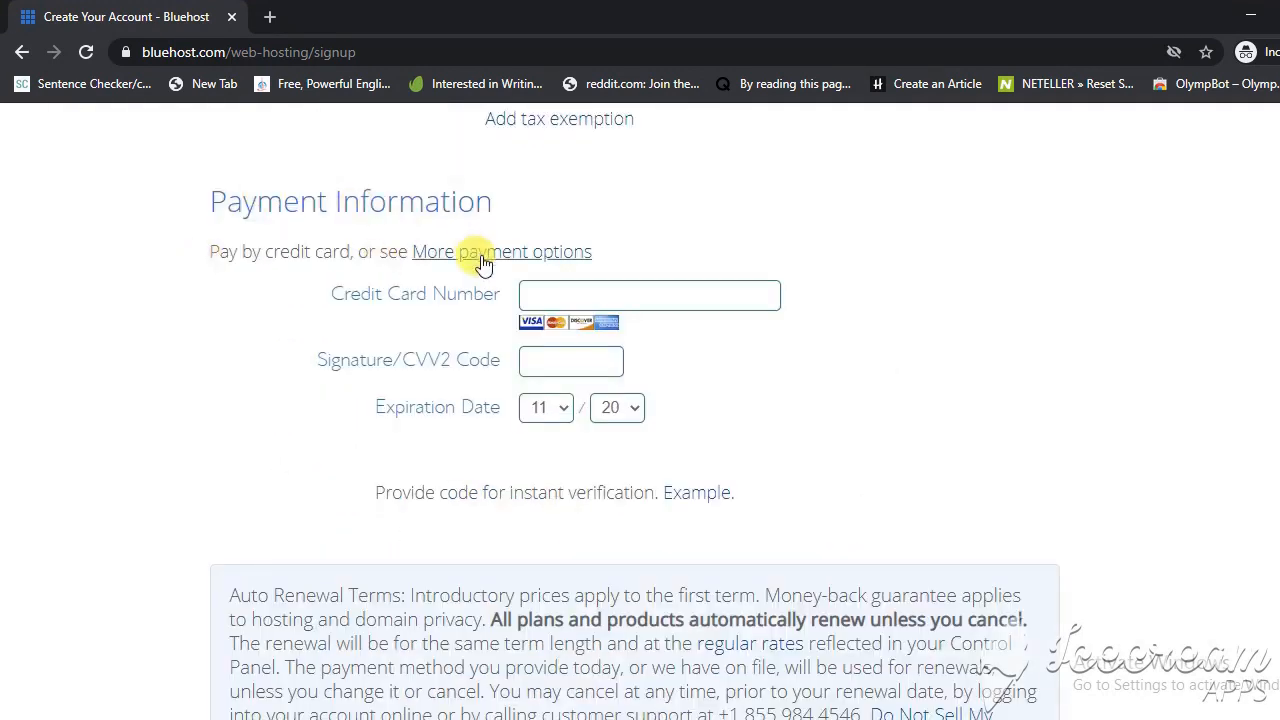
Show more payment options and look over the credit card and PayPal choices and the auto renewal terms.
click(525, 254)
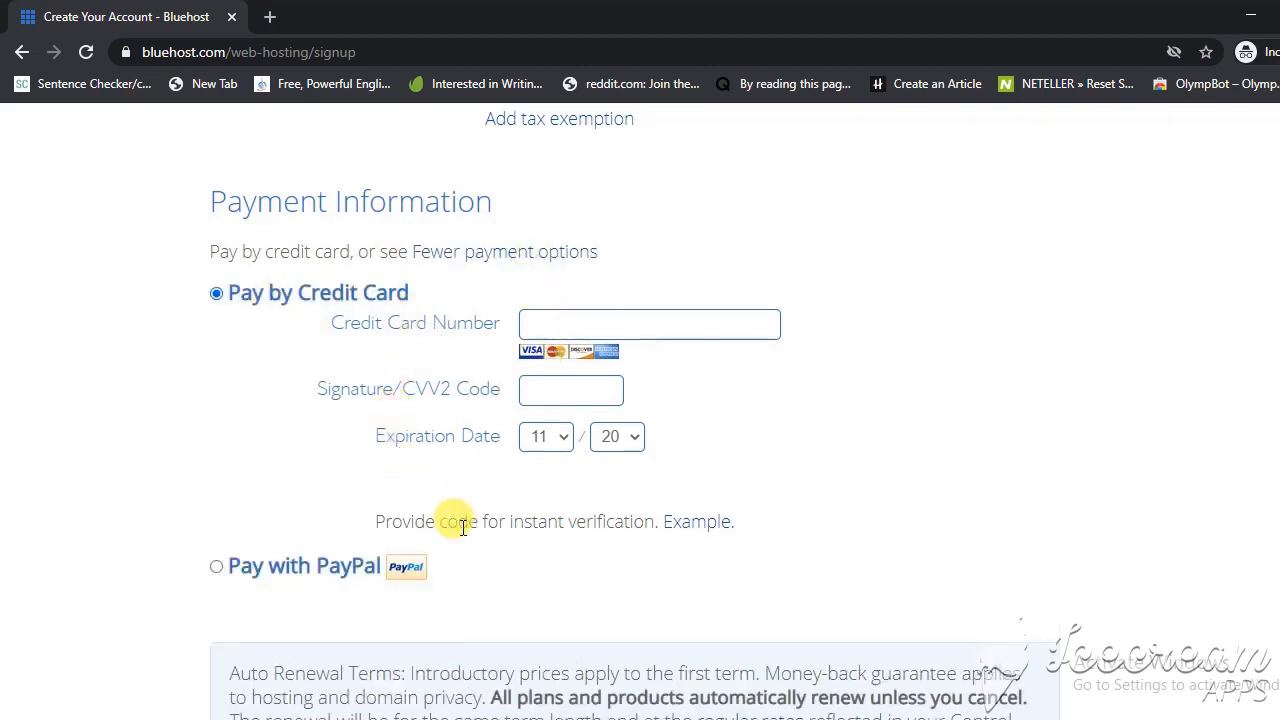
scroll(350, 583, down, 2)
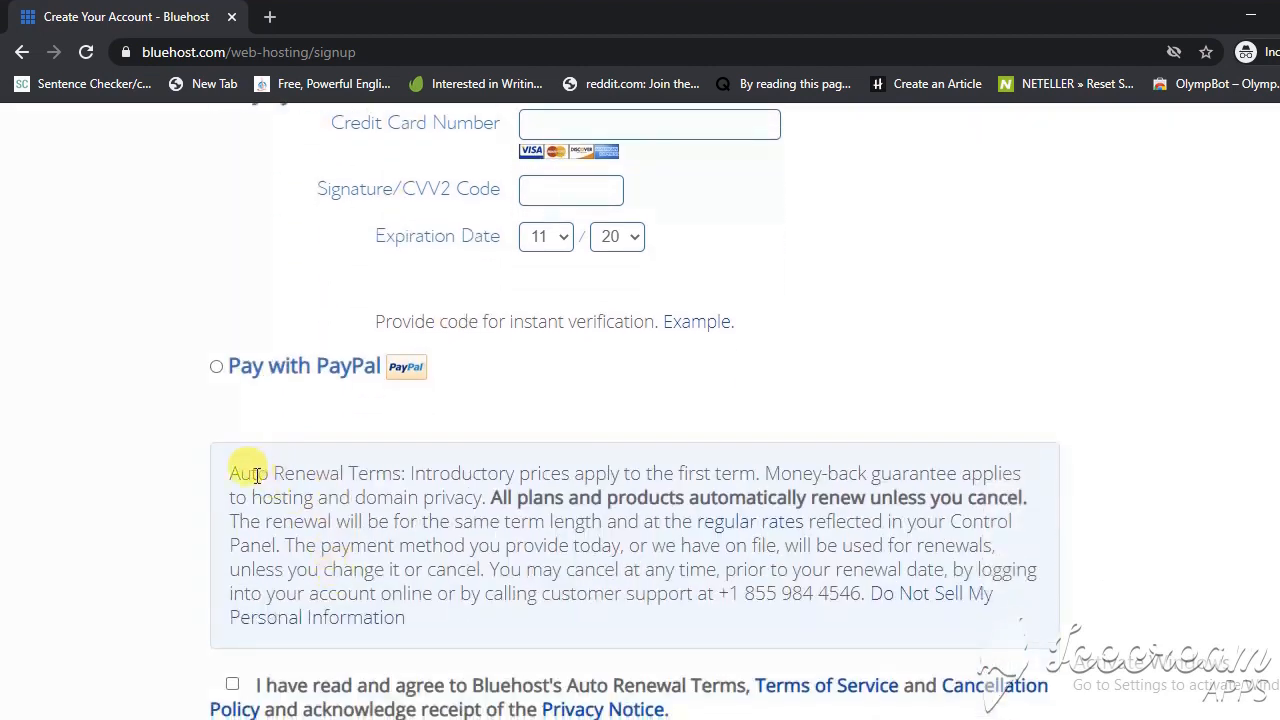
scroll(345, 475, up, 2)
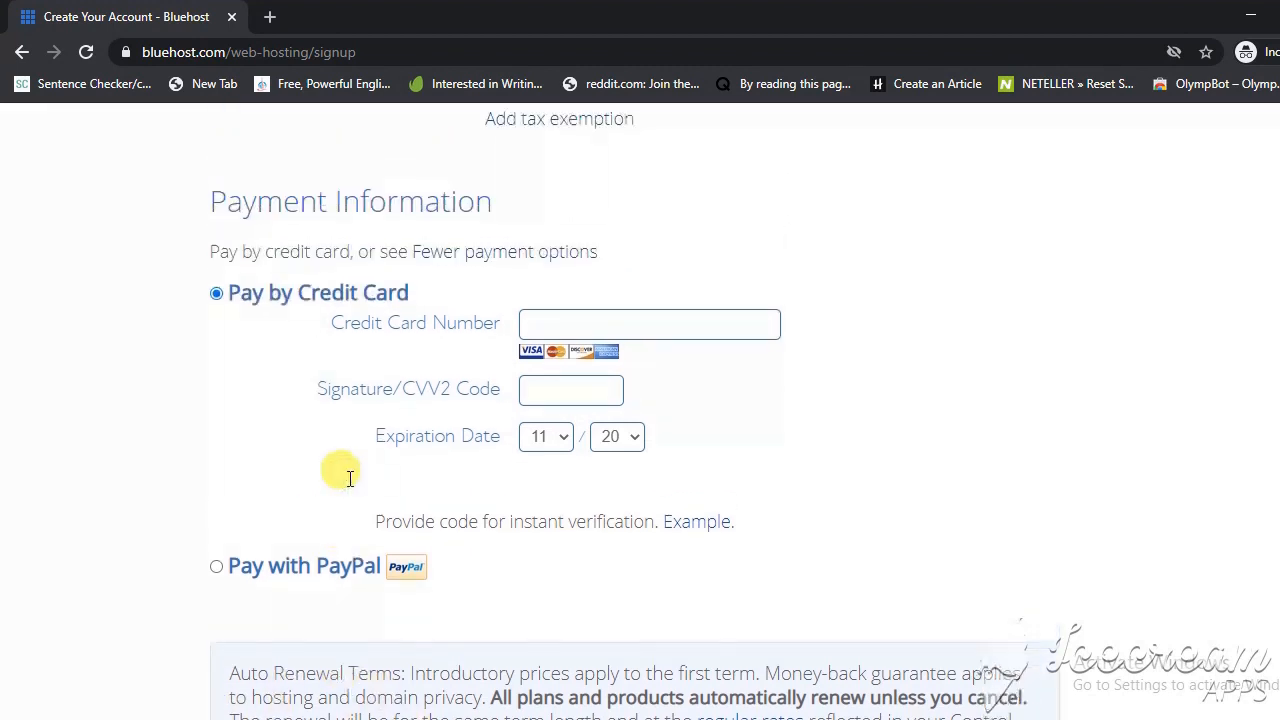
scroll(314, 585, down, 2)
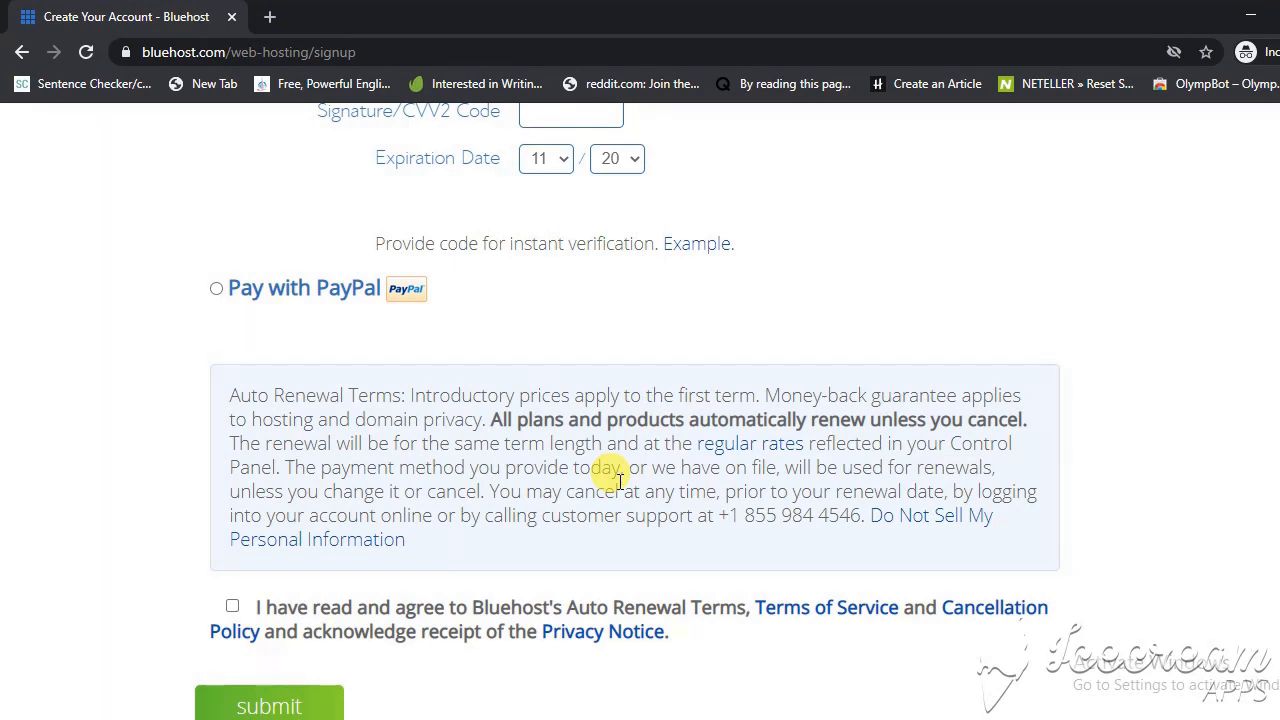
Agree to Bluehost's Auto Renewal Terms, Terms of Service and Cancellation Policy, and try to submit the sign-up form.
click(231, 606)
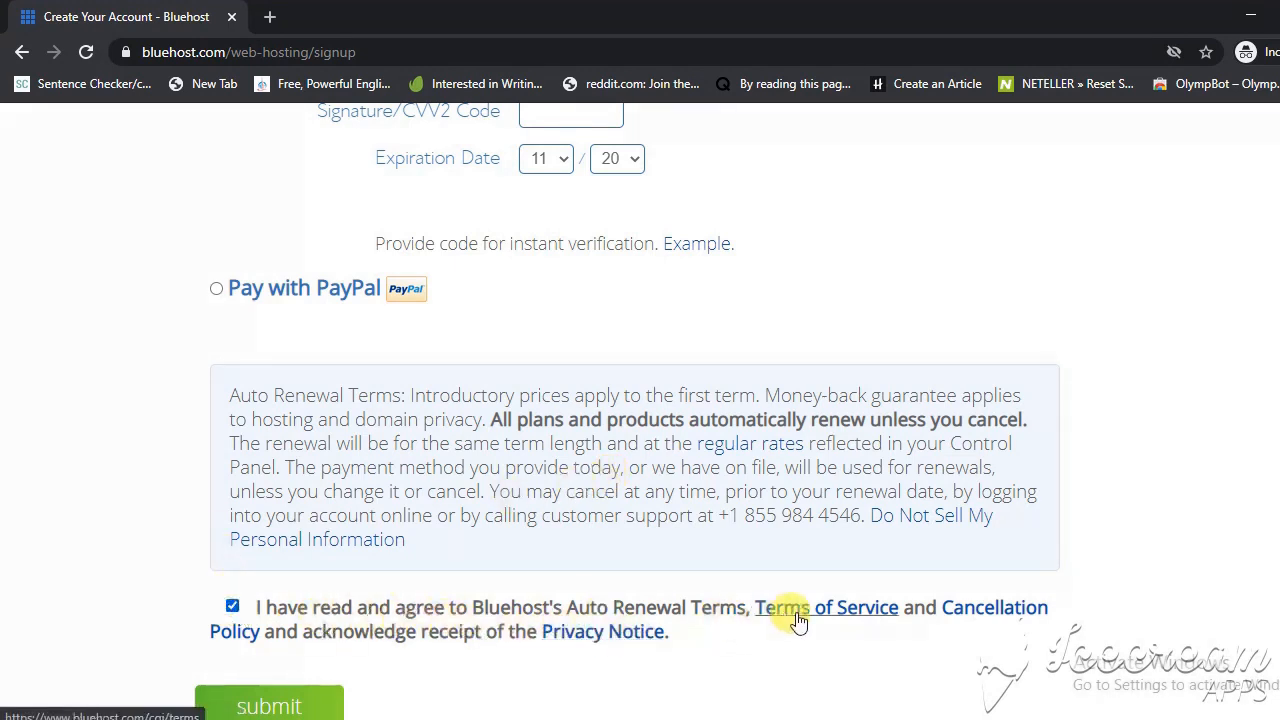
click(280, 706)
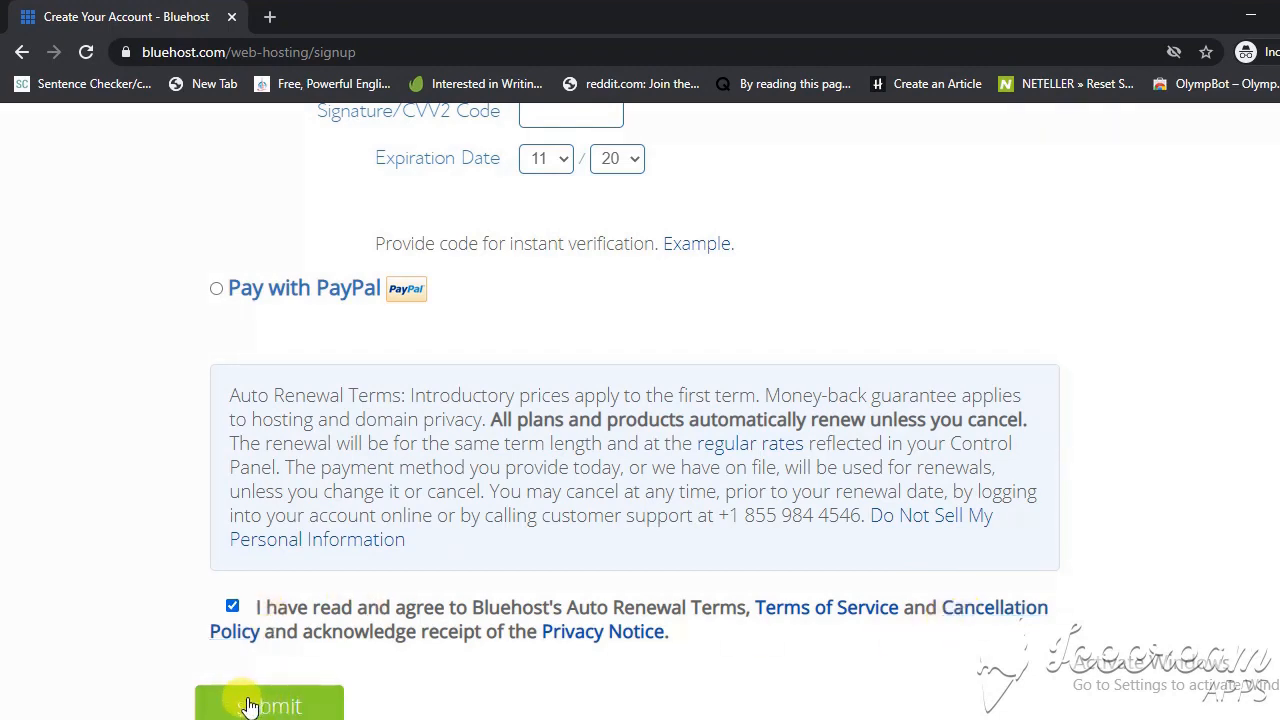
scroll(613, 396, up, 3)
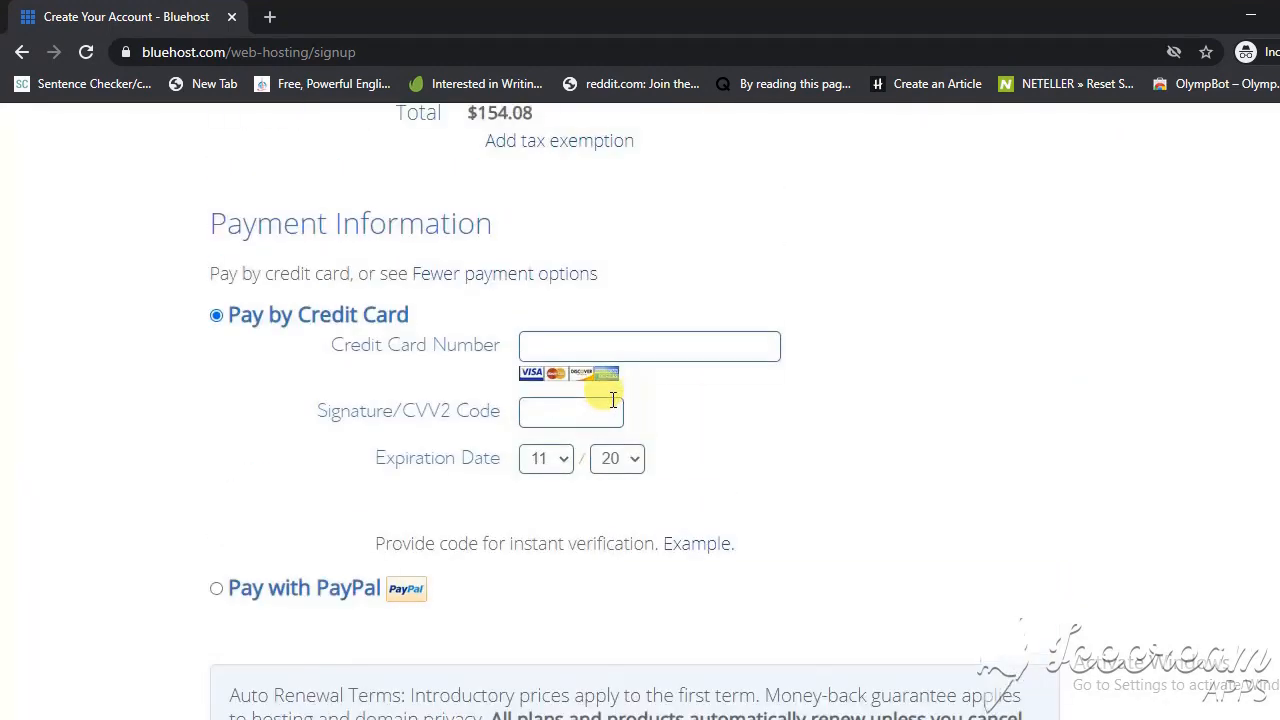
scroll(613, 410, down, 2)
scroll(613, 410, up, 2)
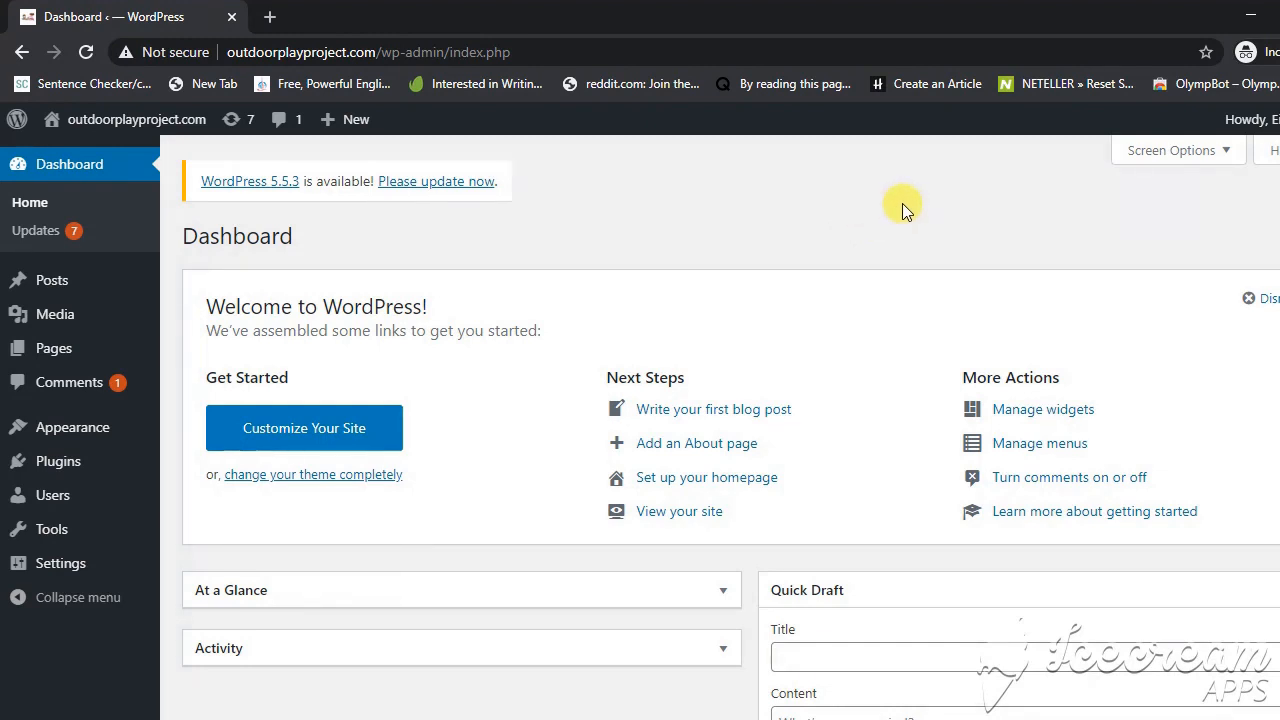
In the WordPress dashboard of outdoorplayproject.com, go to add a new theme and search the theme directory for "astra".
click(60, 427)
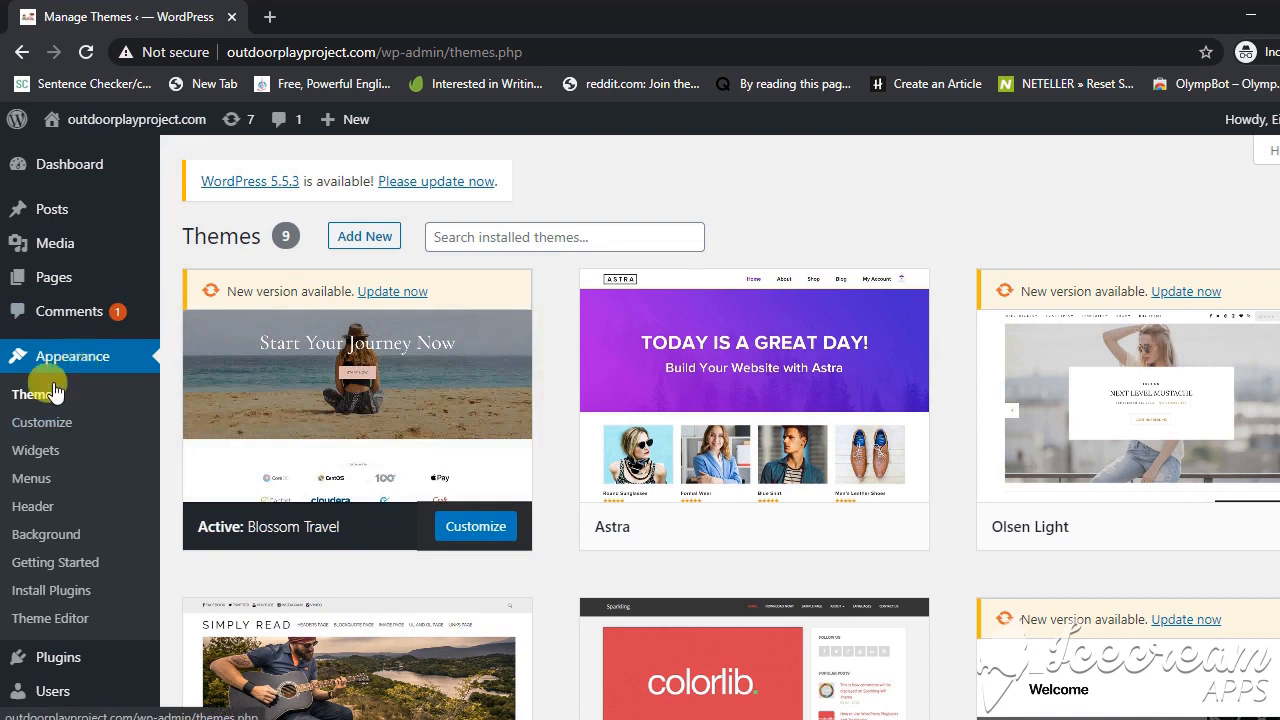
click(35, 395)
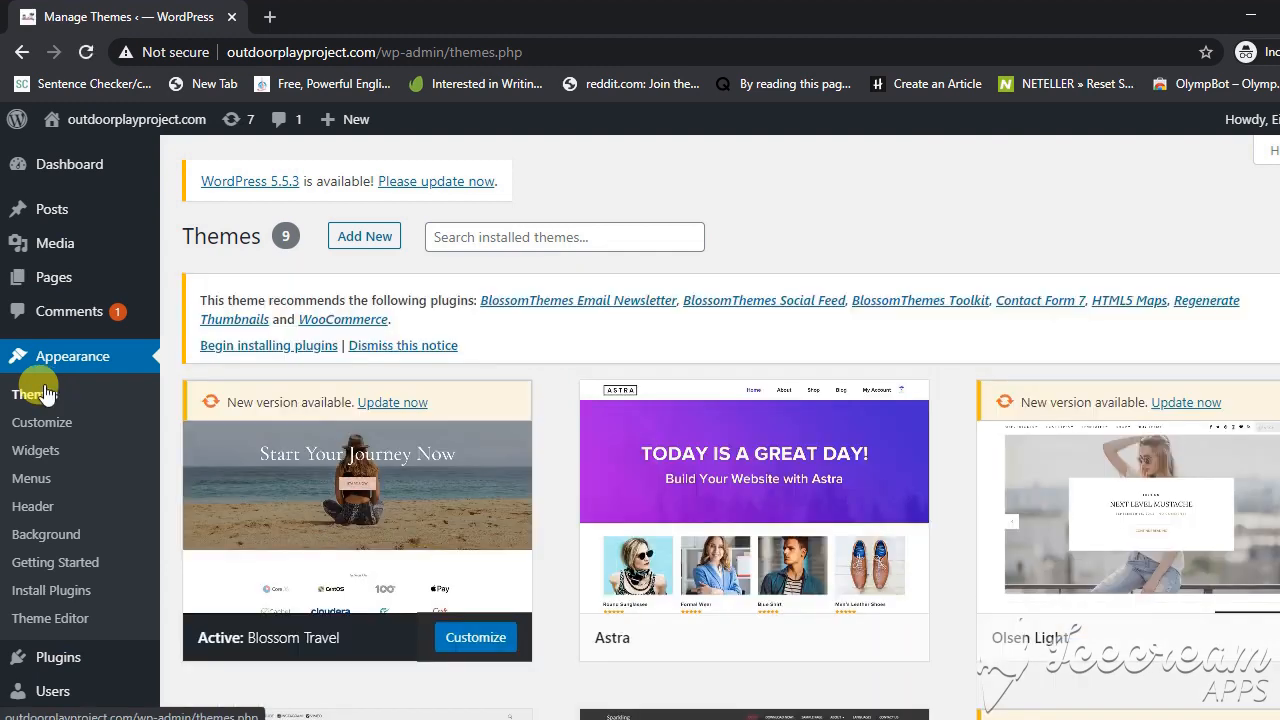
click(365, 236)
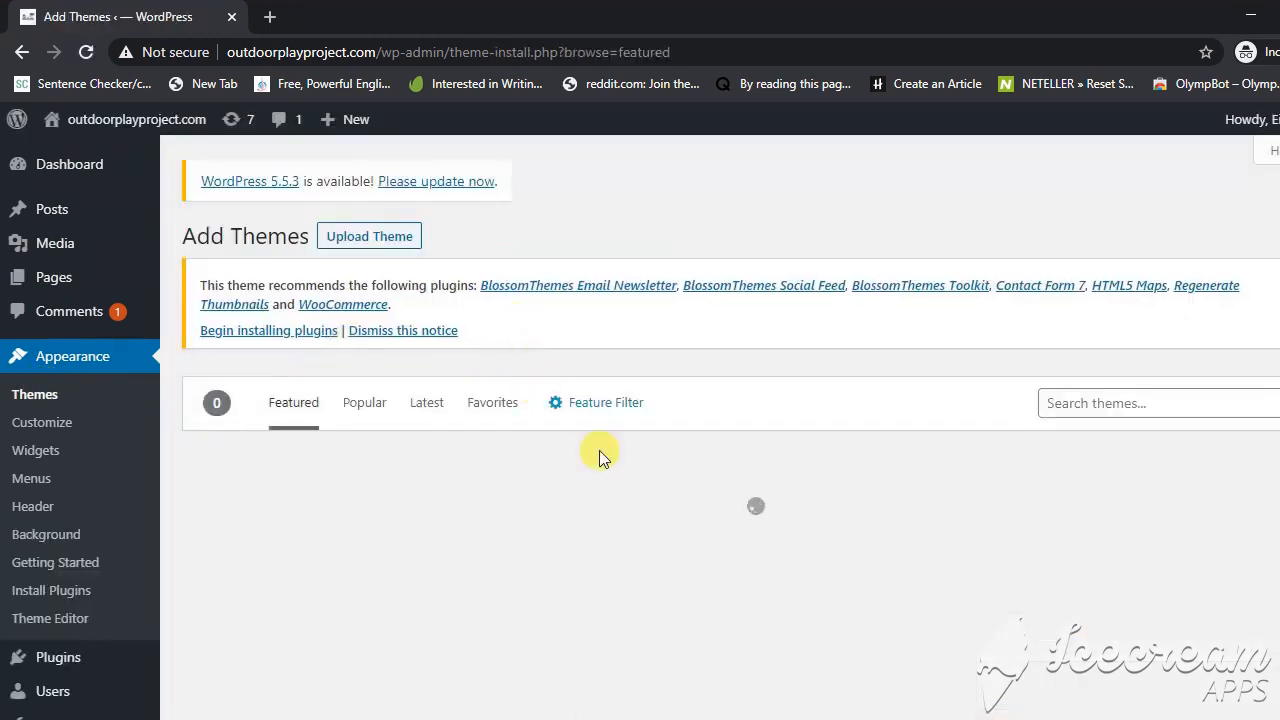
click(1085, 403)
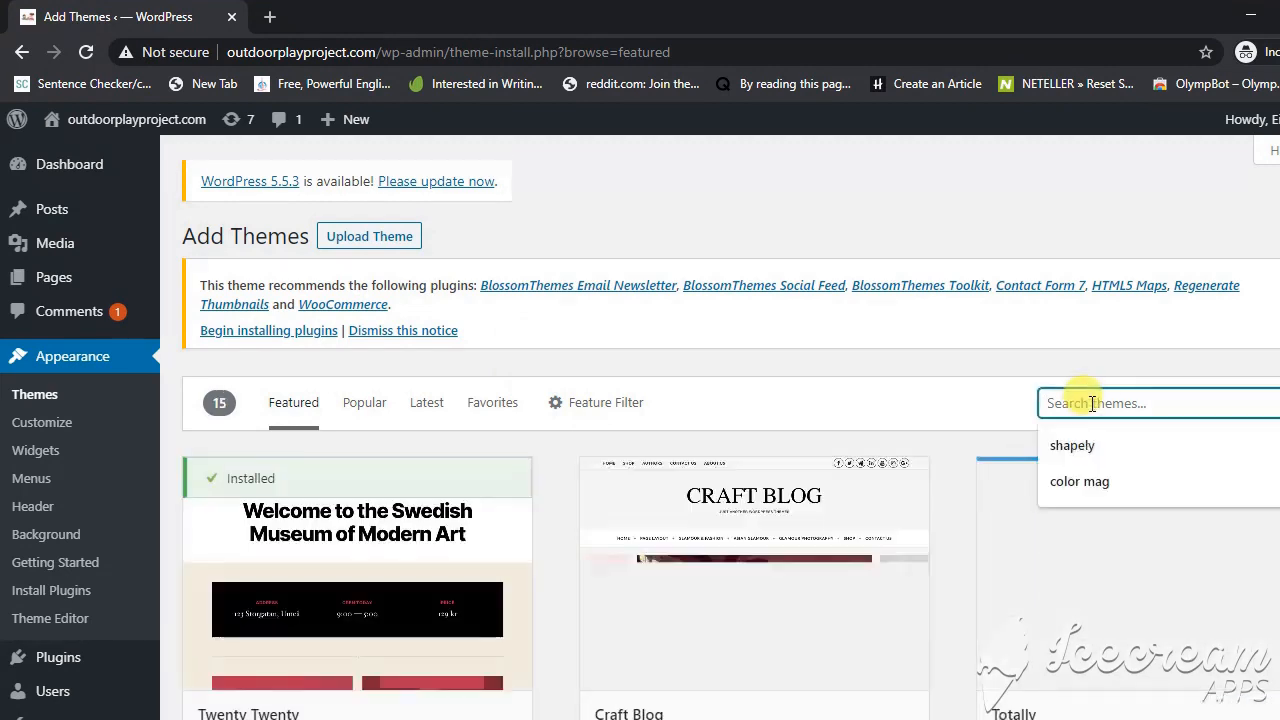
text(astra)
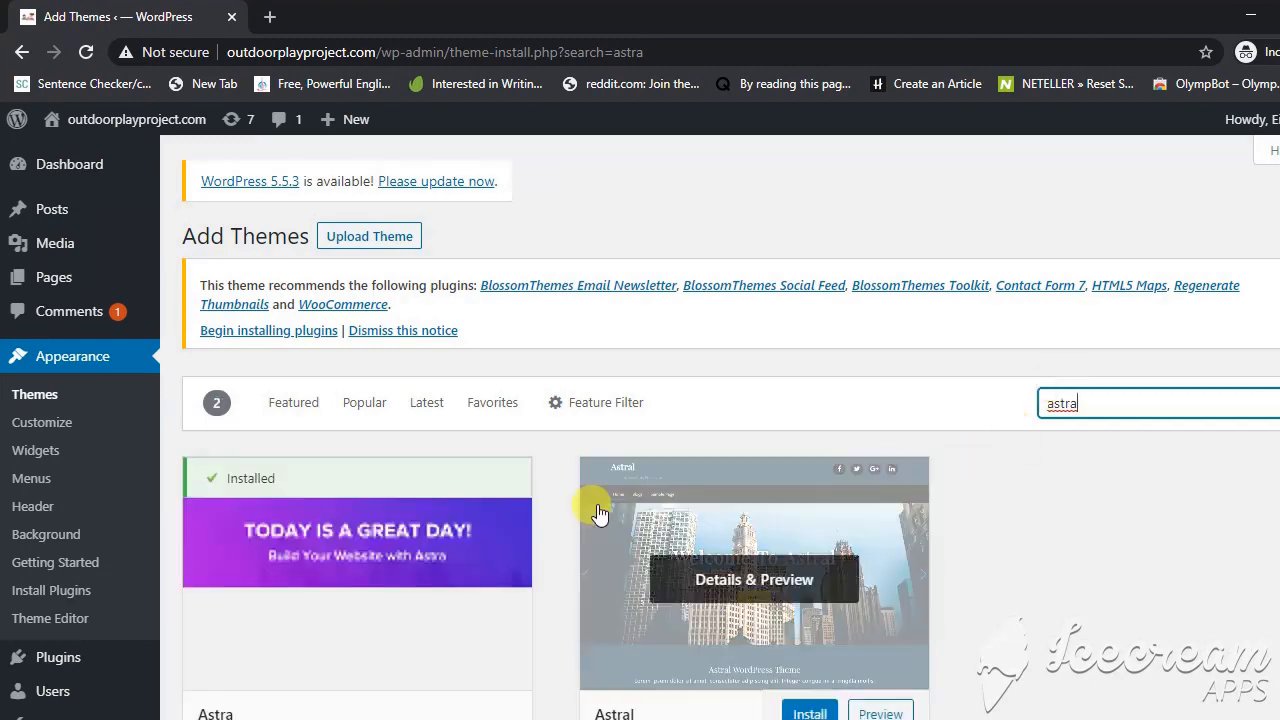
scroll(404, 462, down, 2)
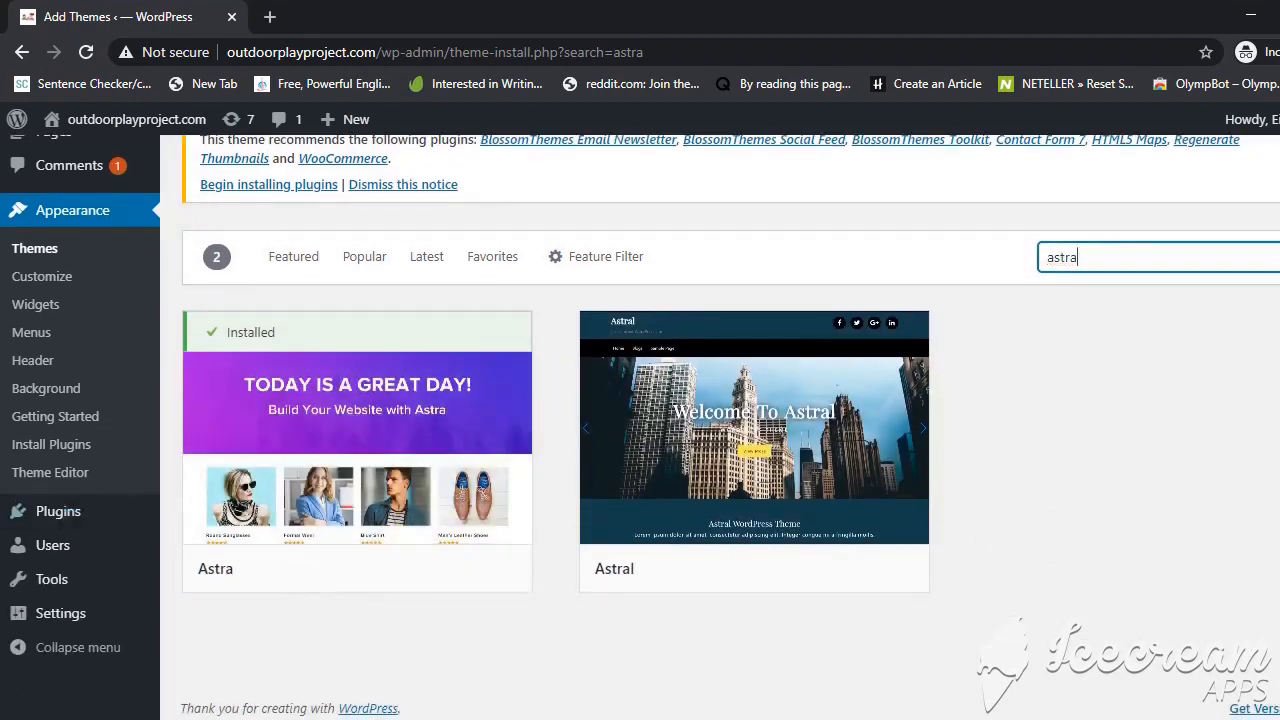
Search the directory of new plugins for "yoast", and install and activate the Yoast SEO plugin.
click(55, 513)
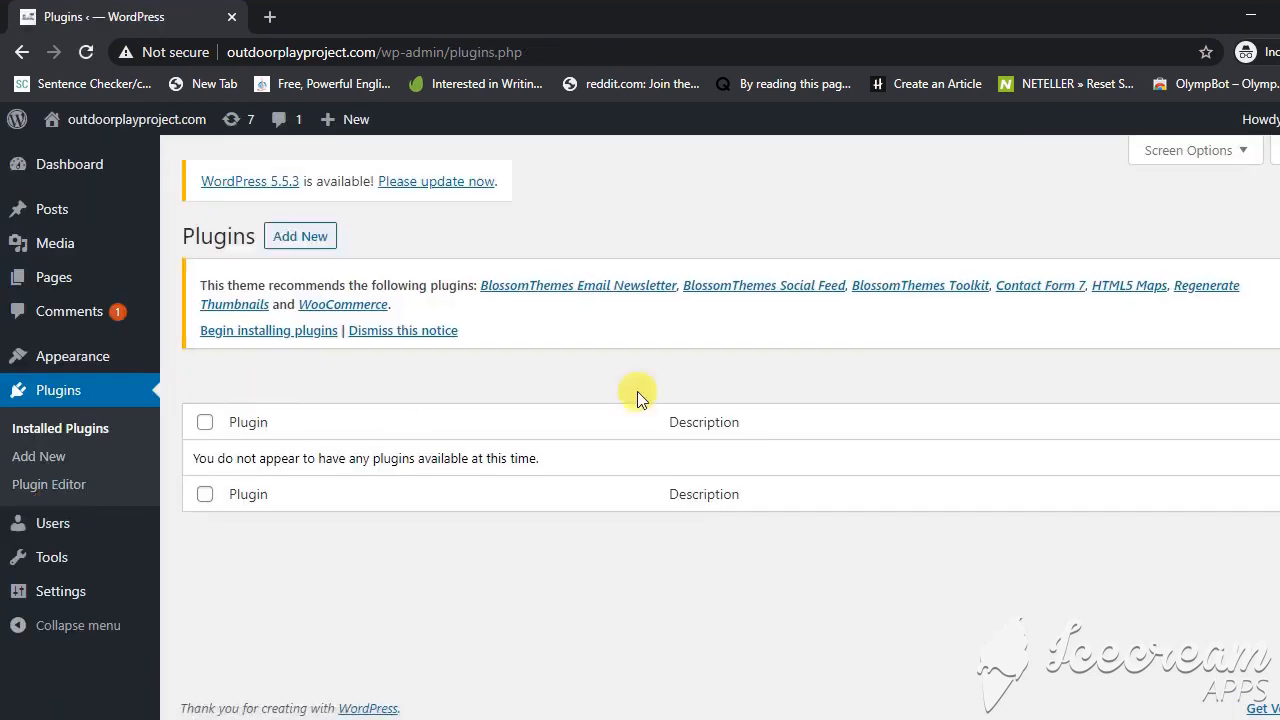
click(1279, 276)
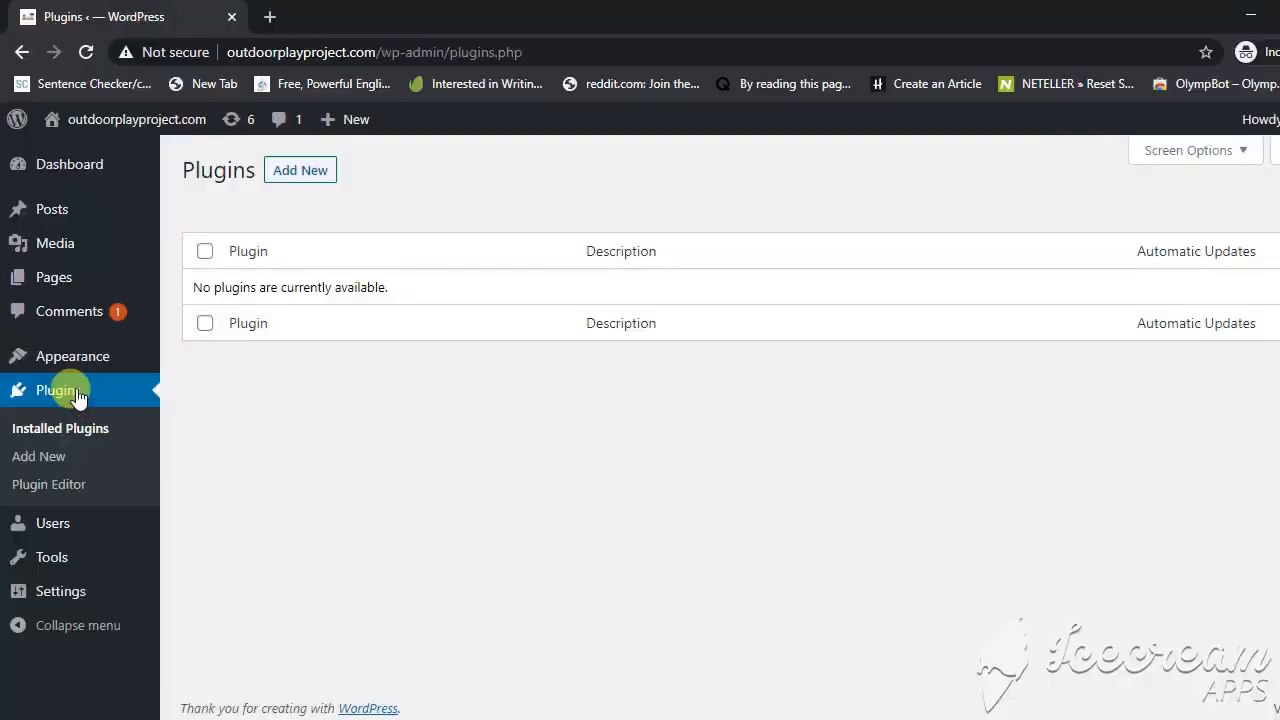
click(290, 178)
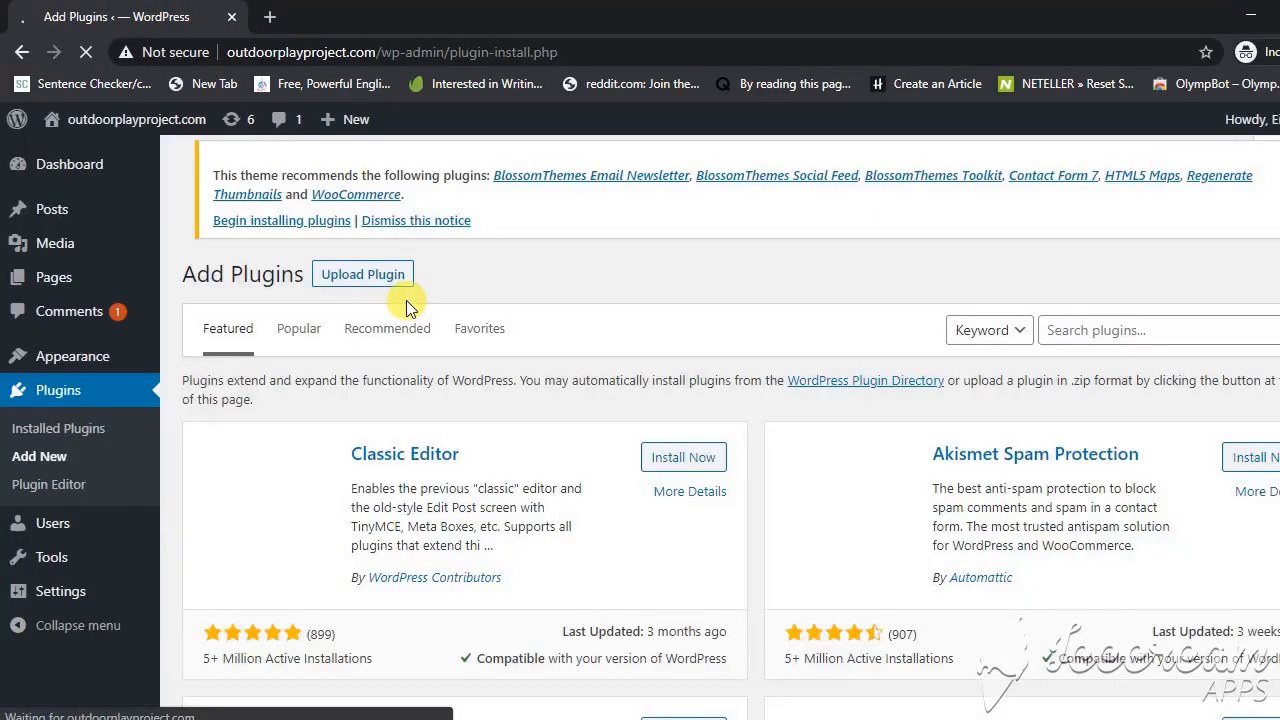
click(1107, 327)
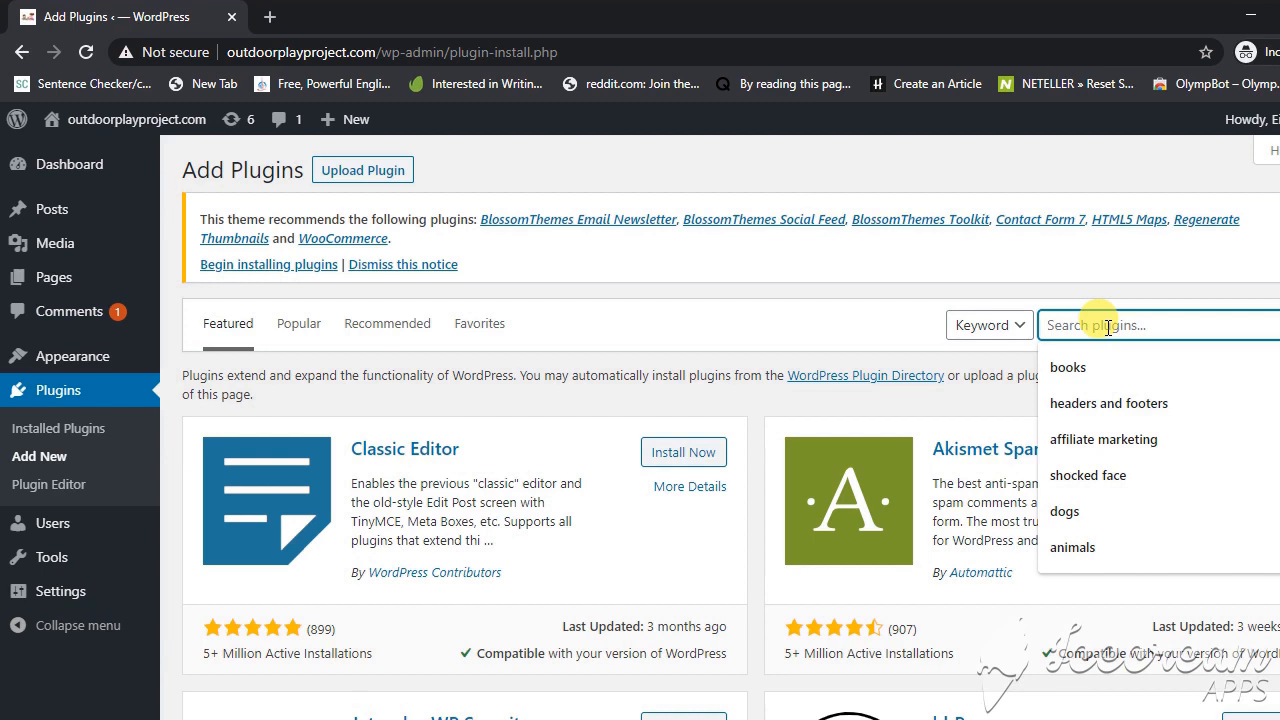
text(y)
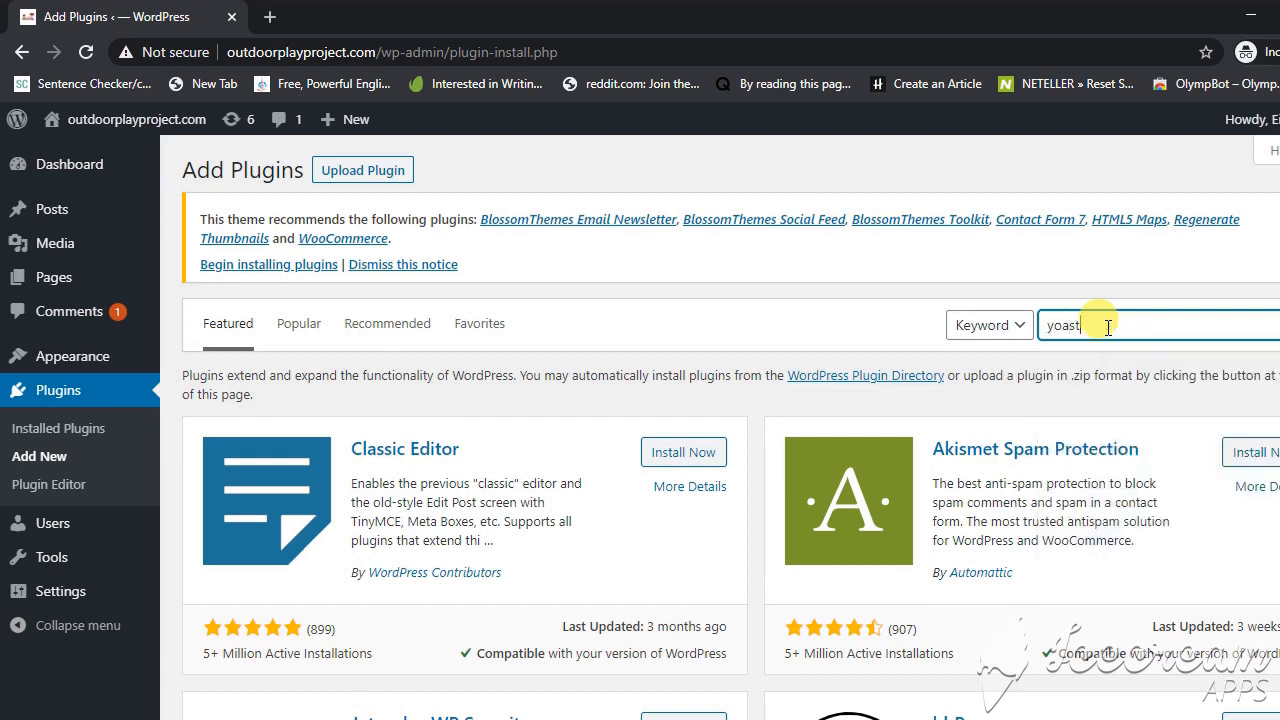
text(oast)
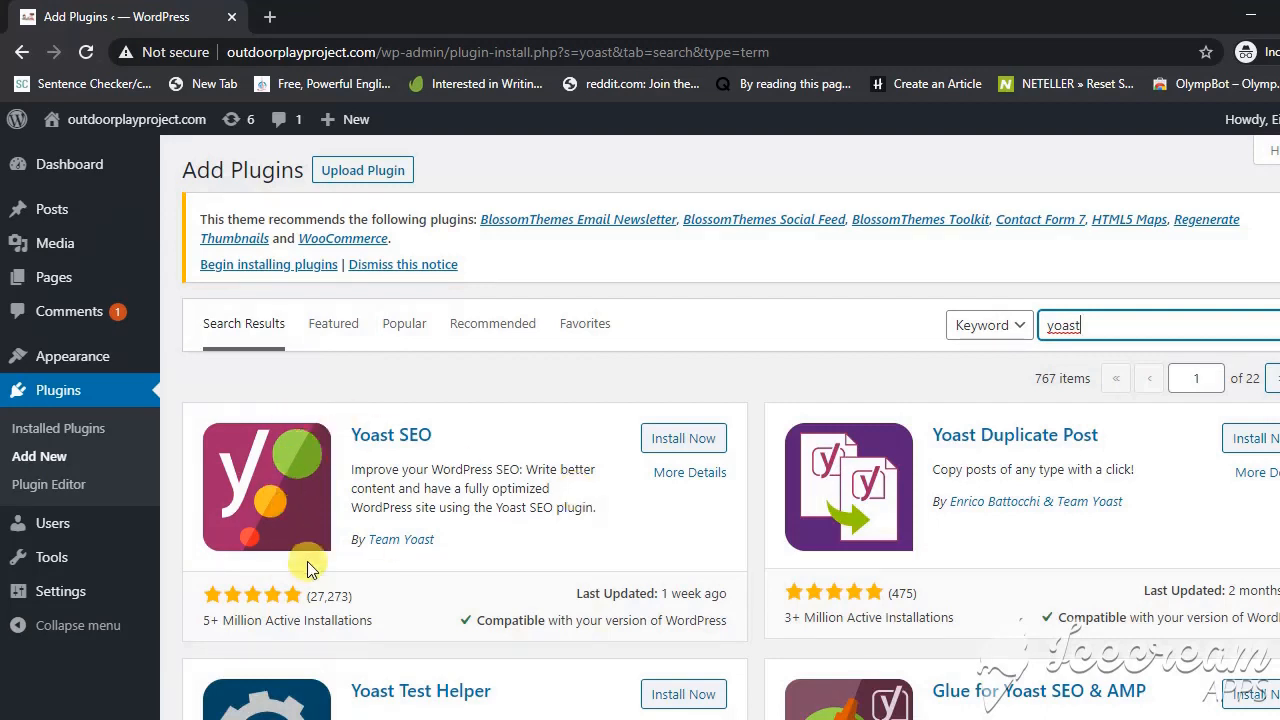
click(697, 442)
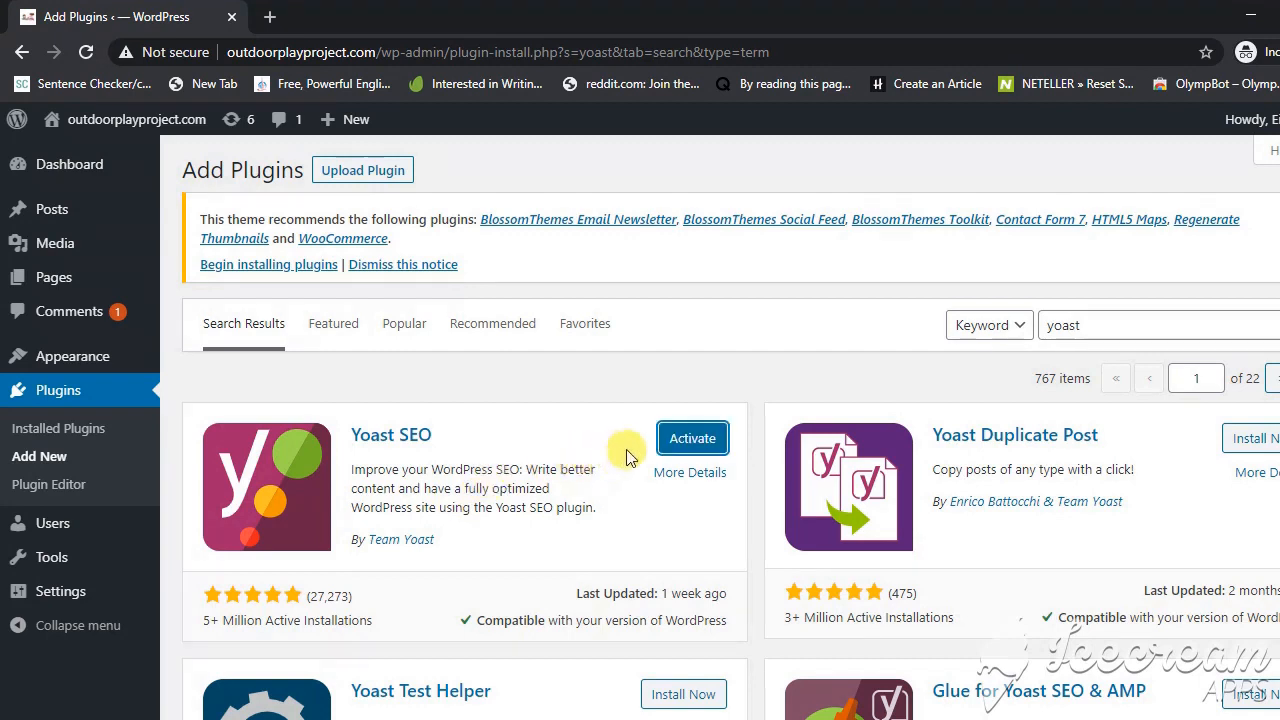
click(698, 442)
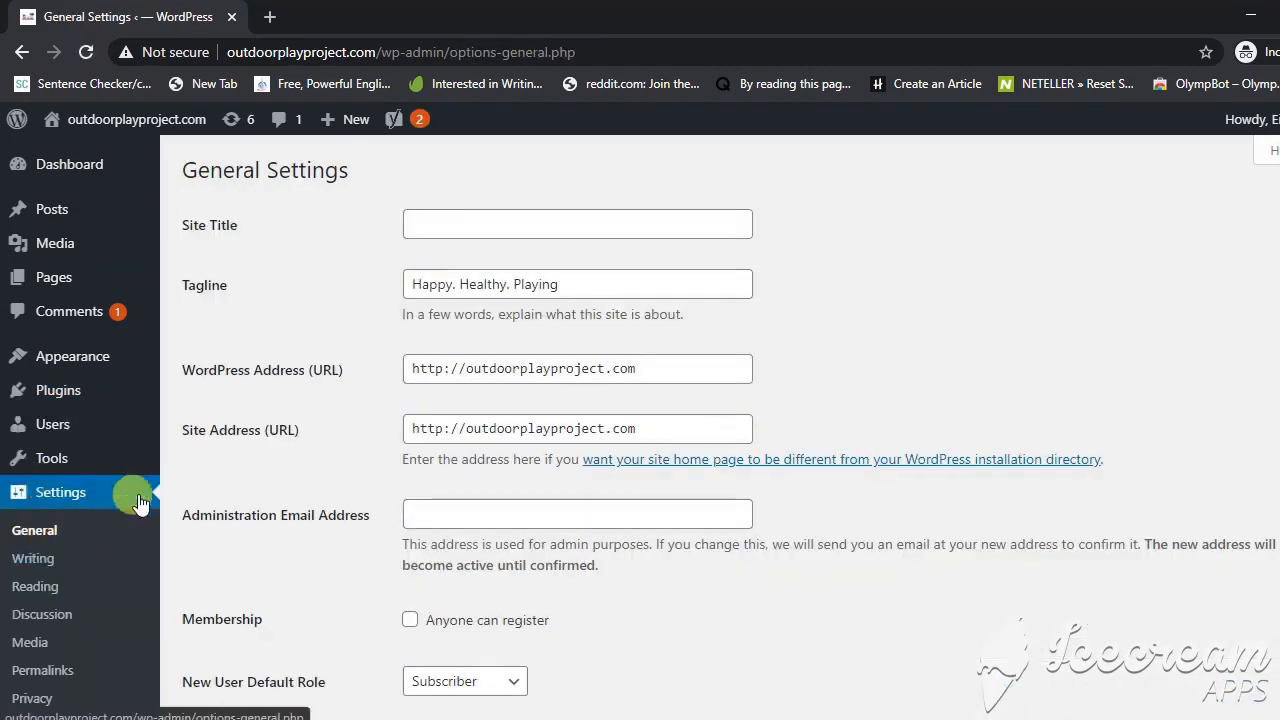
Look over the site title, tagline, timezone and other General settings, and the Writing settings with post defaults and update services.
click(445, 222)
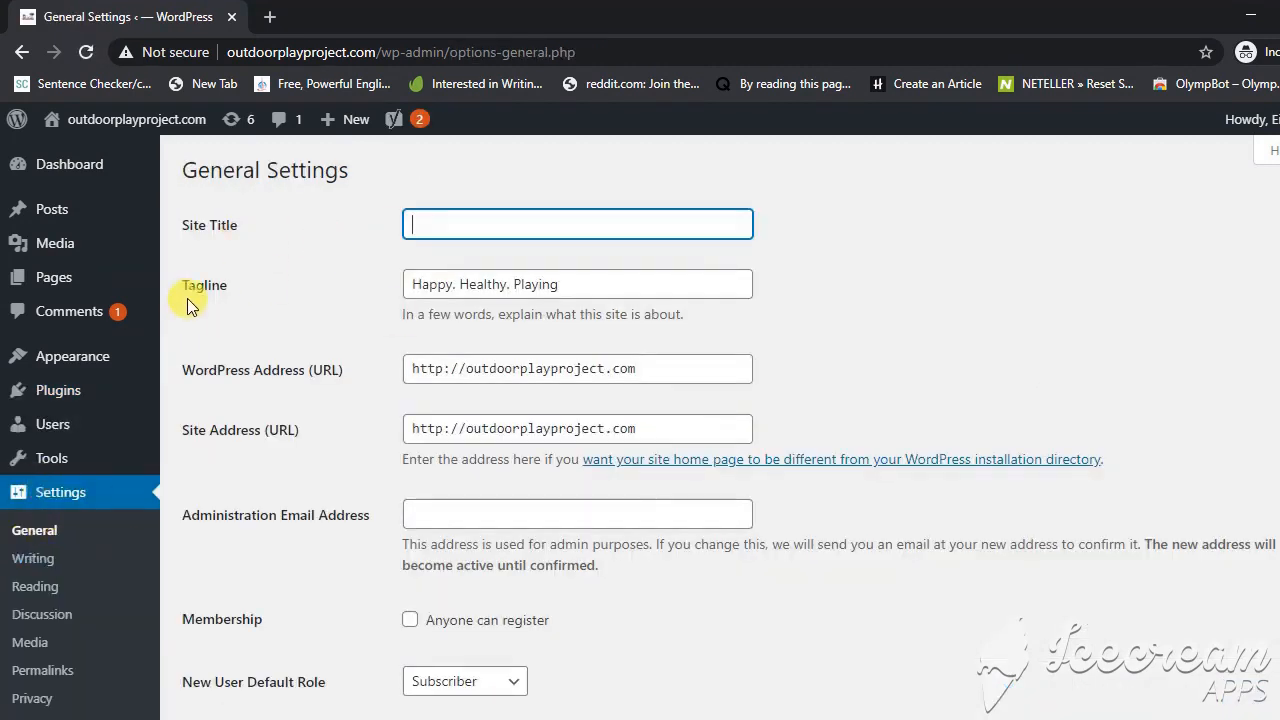
click(600, 281)
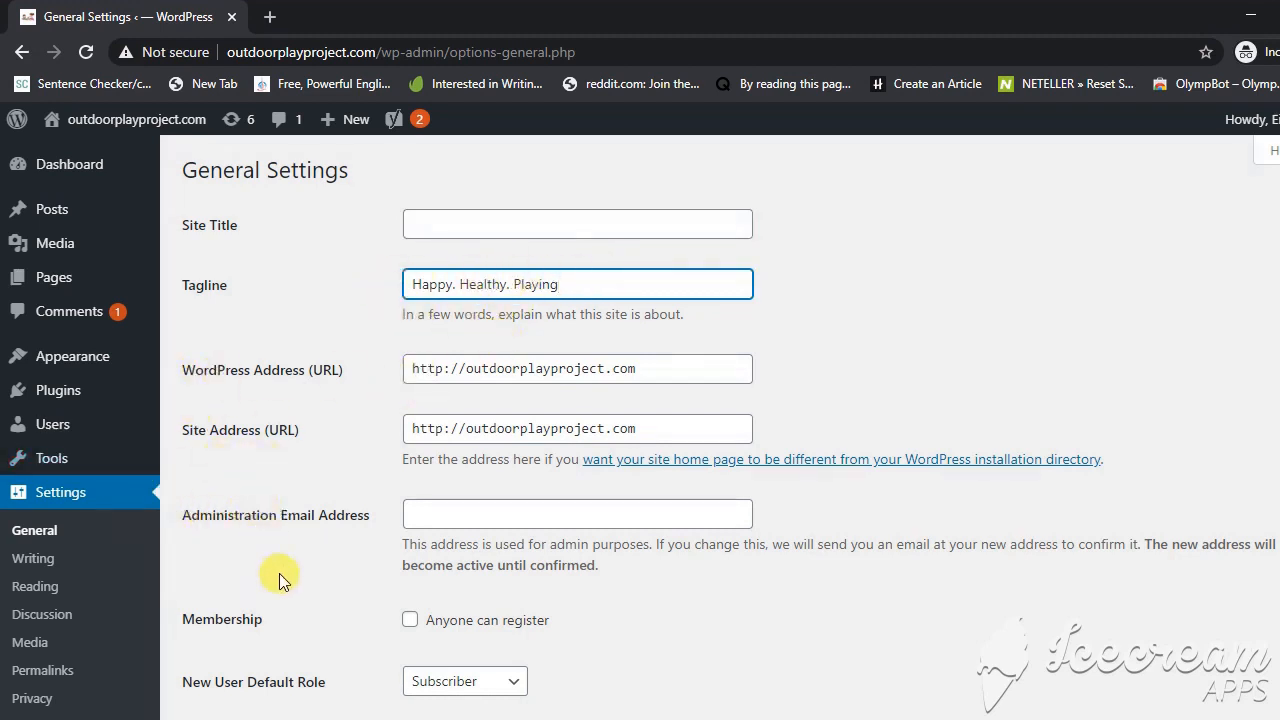
scroll(729, 634, down, 3)
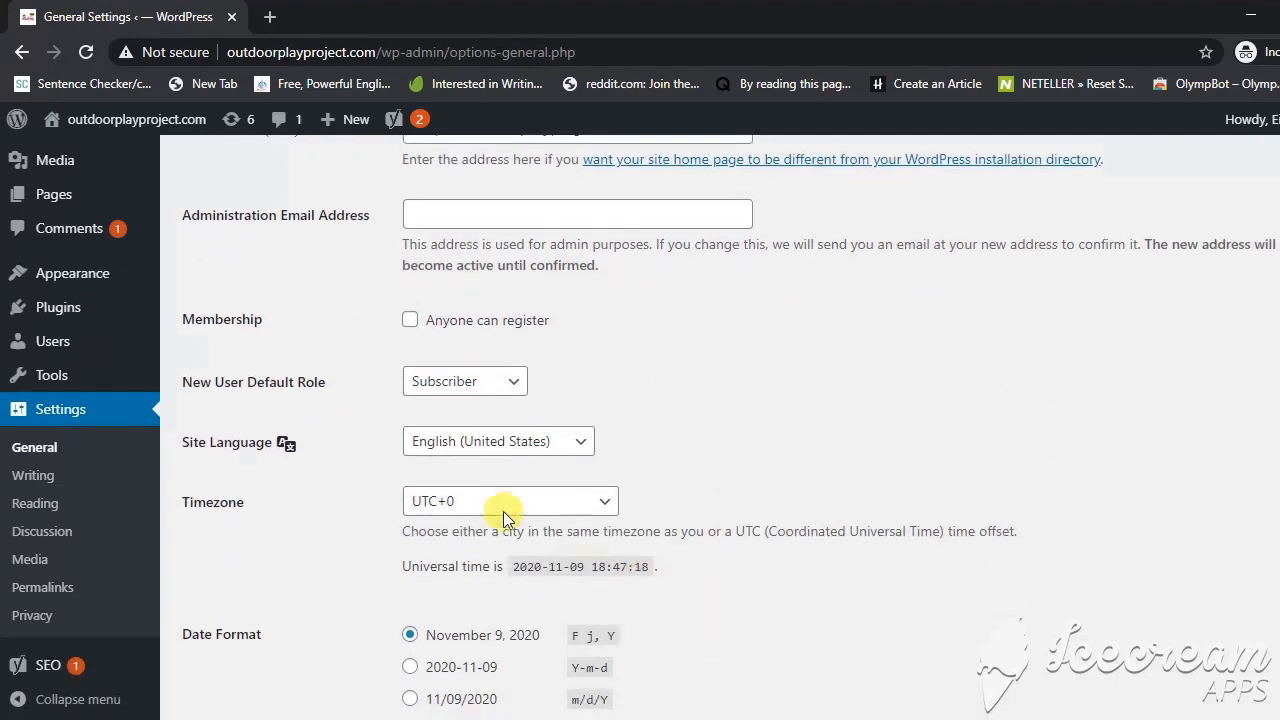
scroll(643, 552, down, 2)
click(33, 475)
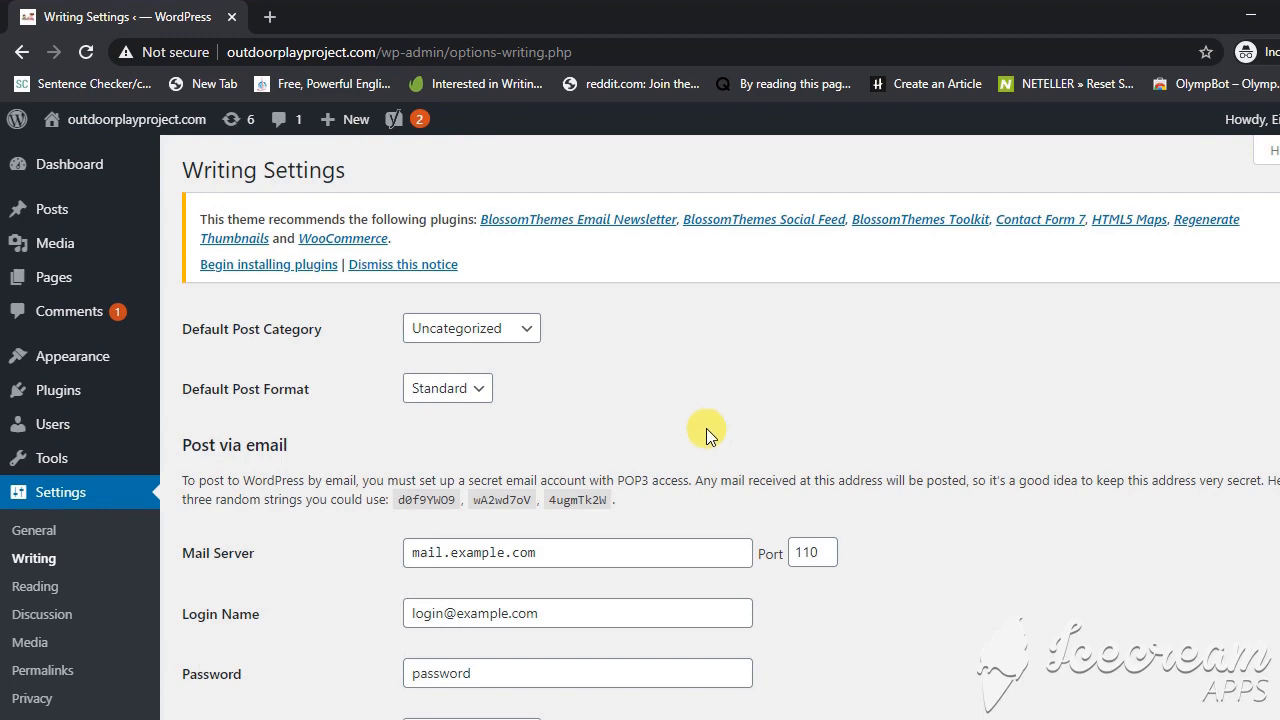
scroll(706, 428, down, 1)
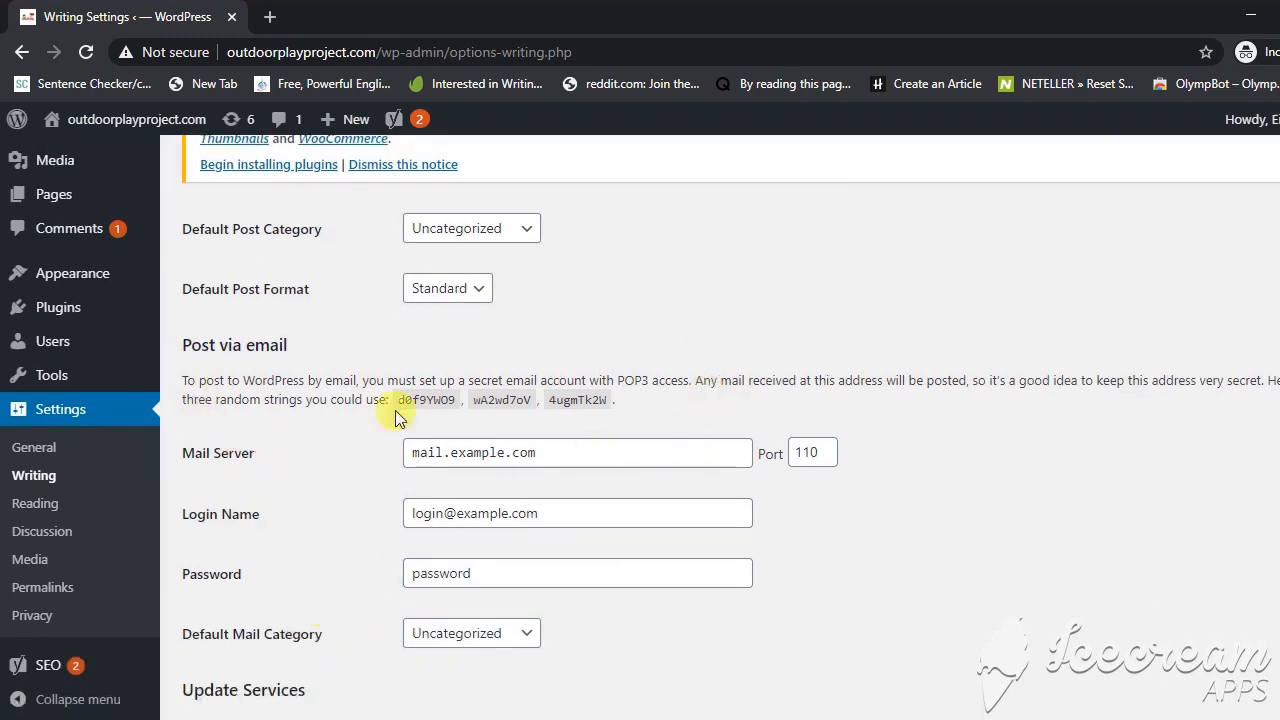
scroll(622, 560, down, 3)
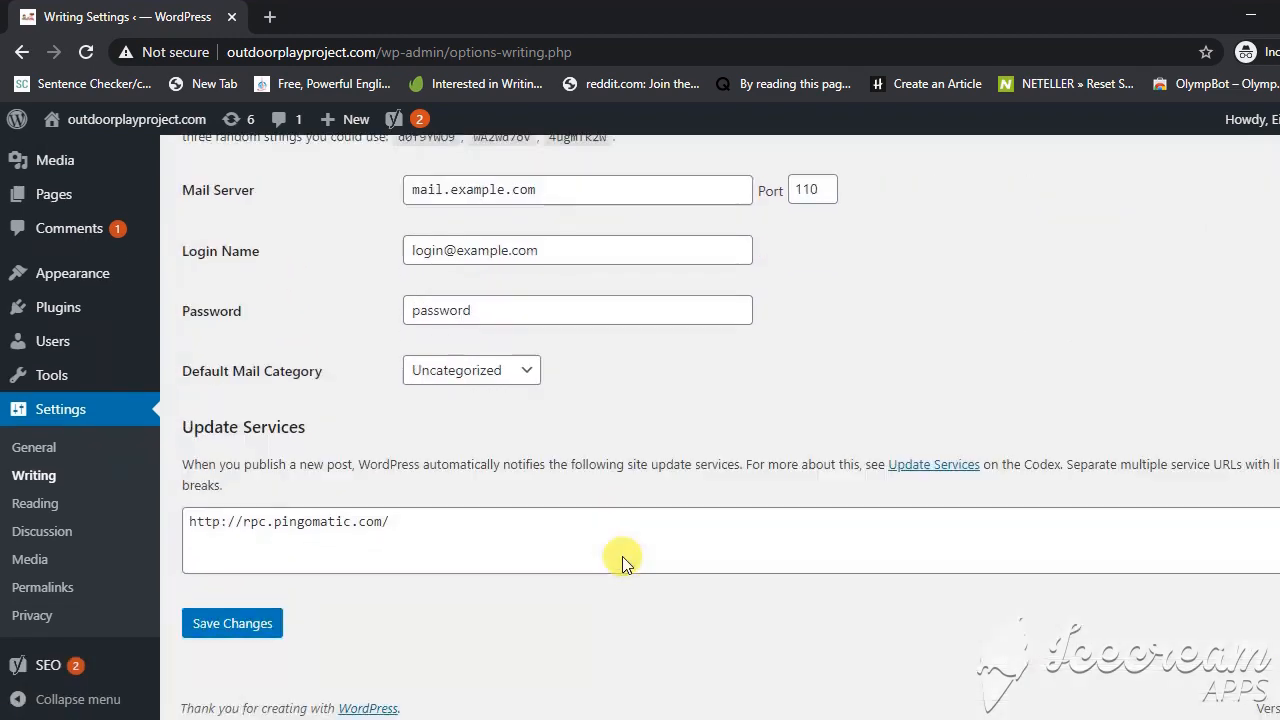
Look over the search engine visibility option in the Reading settings and the comment options in the Discussion settings, dismissing the recommended-plugins notice.
click(36, 505)
scroll(575, 538, down, 2)
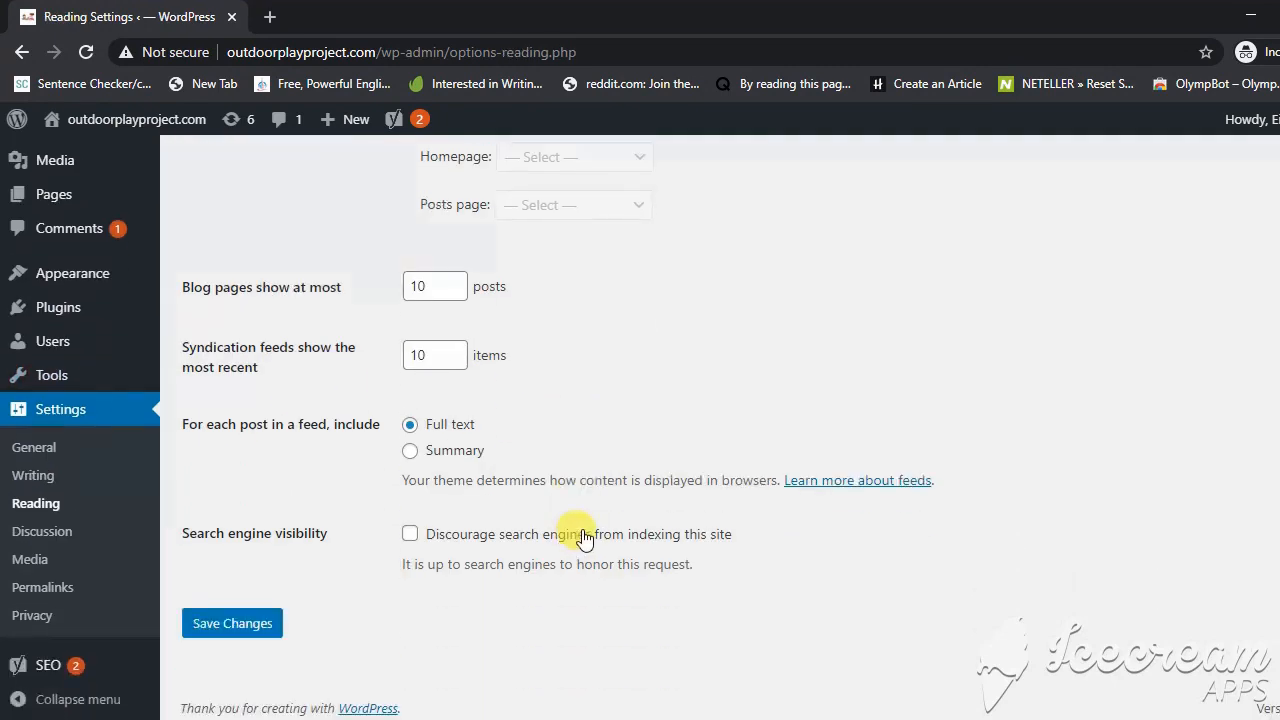
click(34, 532)
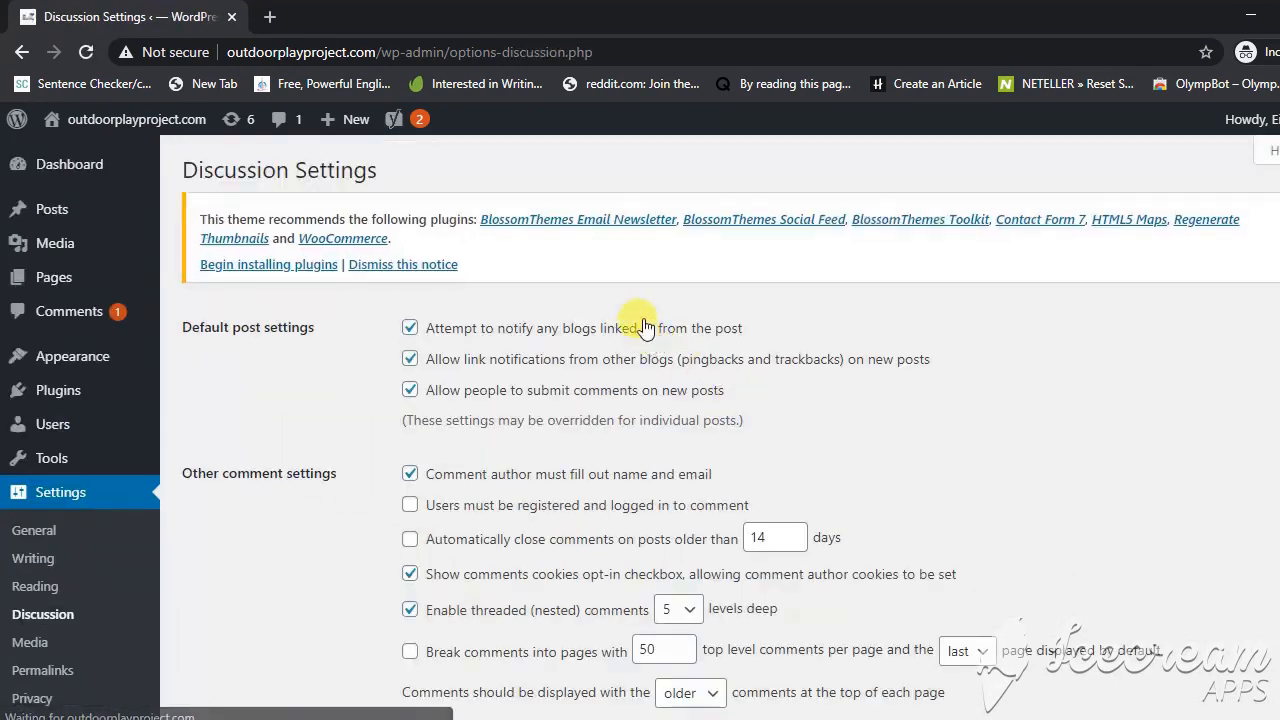
click(1240, 224)
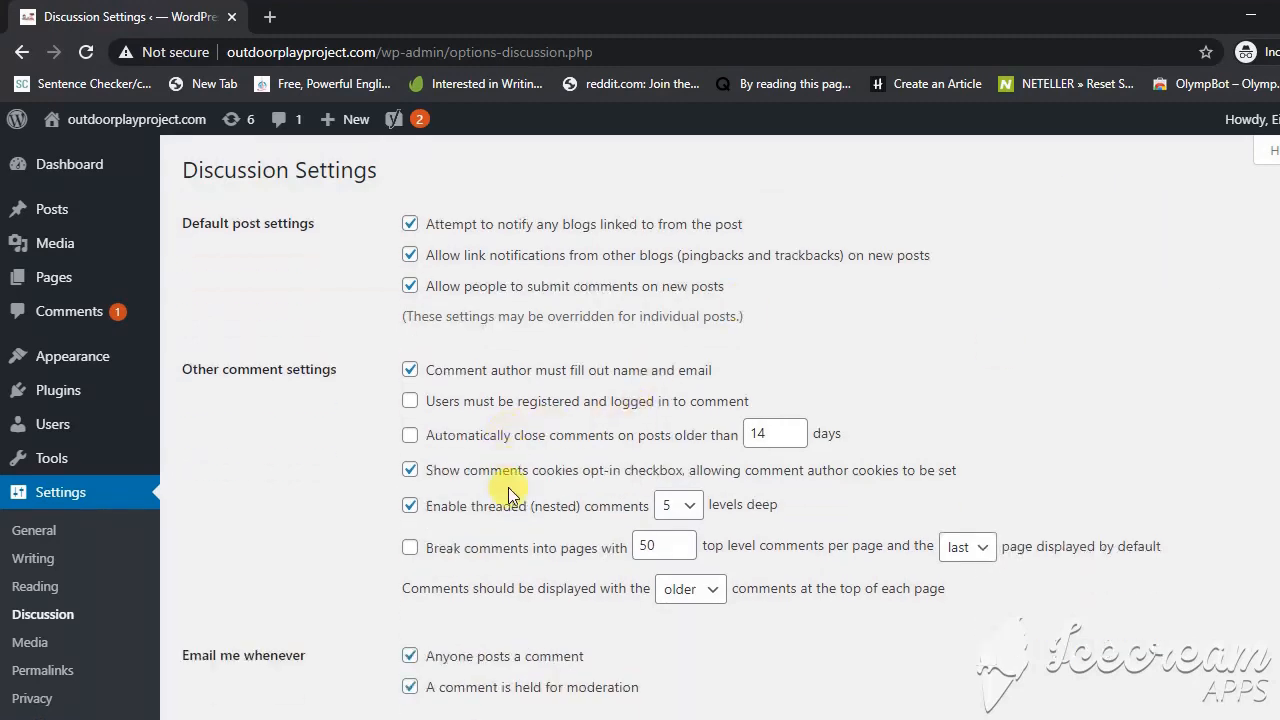
Look over the remaining Discussion settings and the Outdoor Adventure demo site's home page, from its banner and upcoming events to the footer.
scroll(508, 495, down, 3)
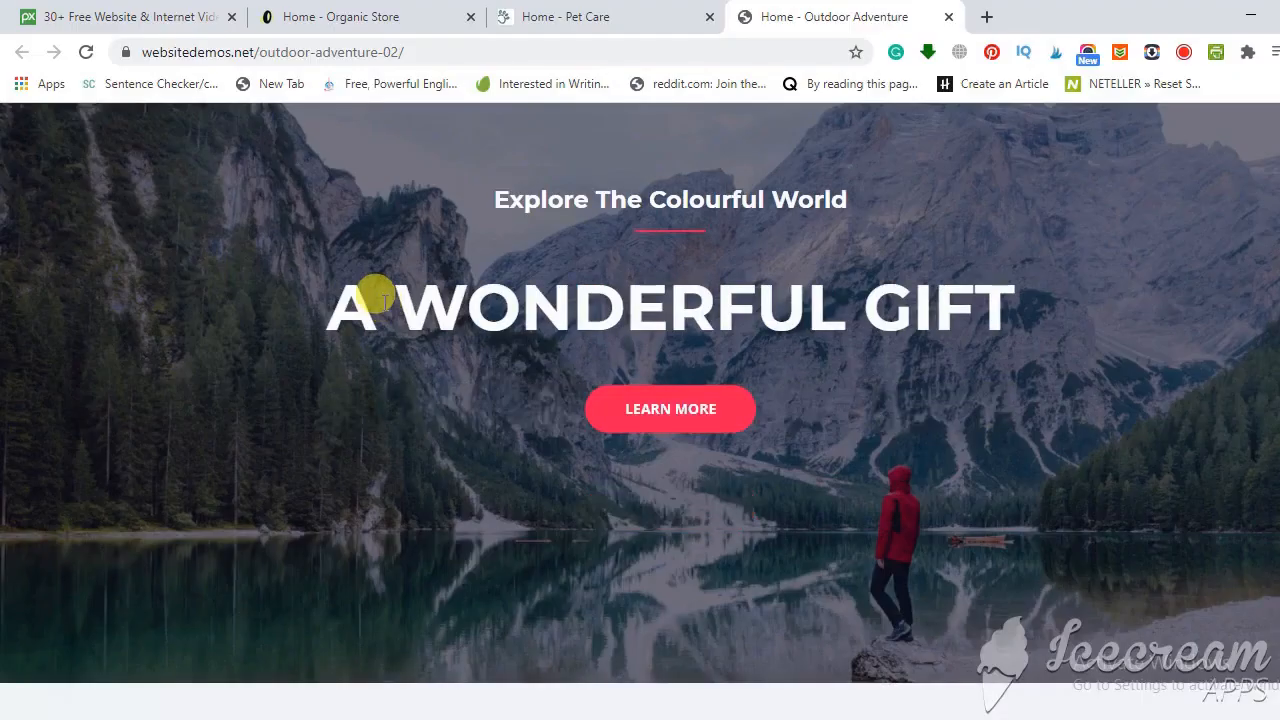
scroll(384, 301, down, 5)
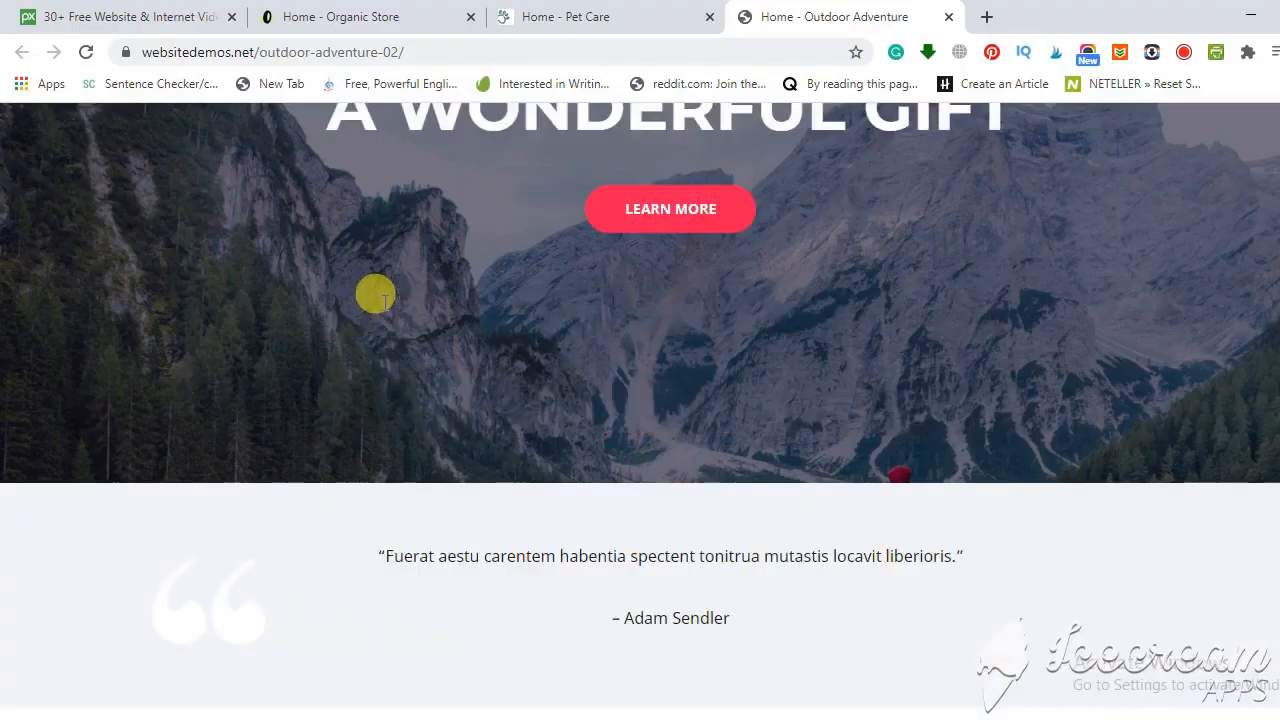
scroll(383, 302, down, 4)
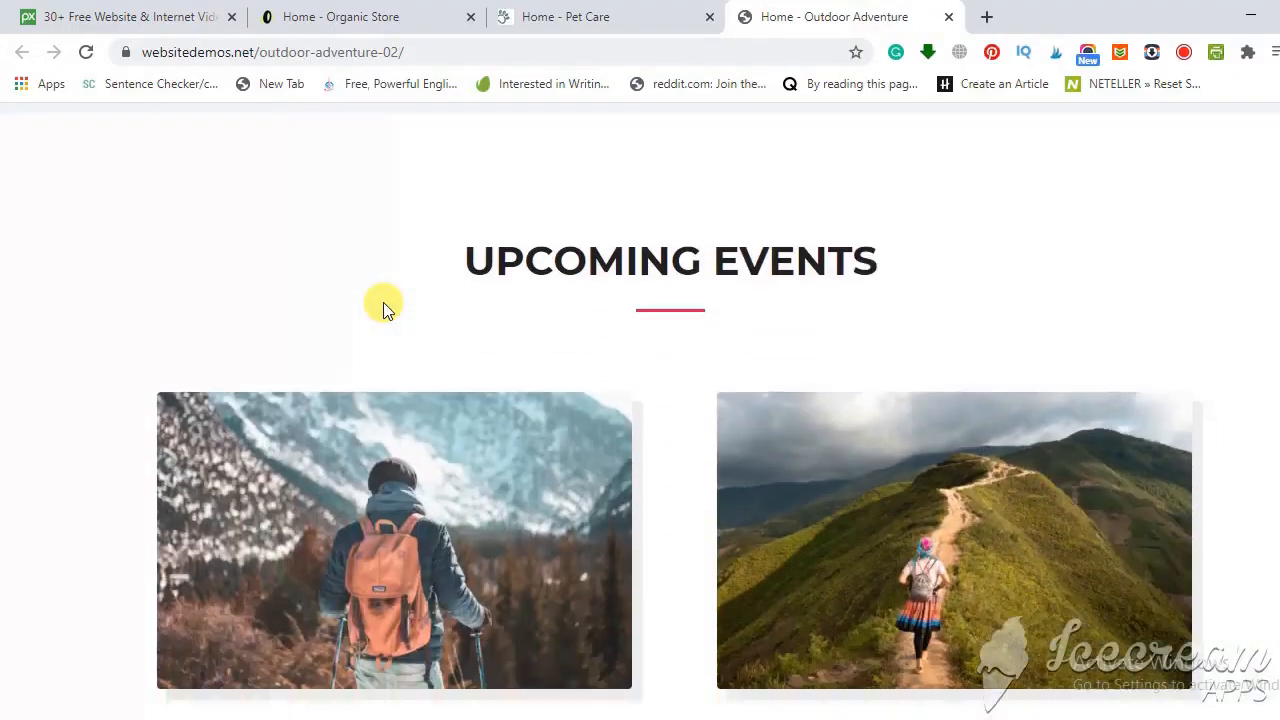
scroll(666, 542, down, 8)
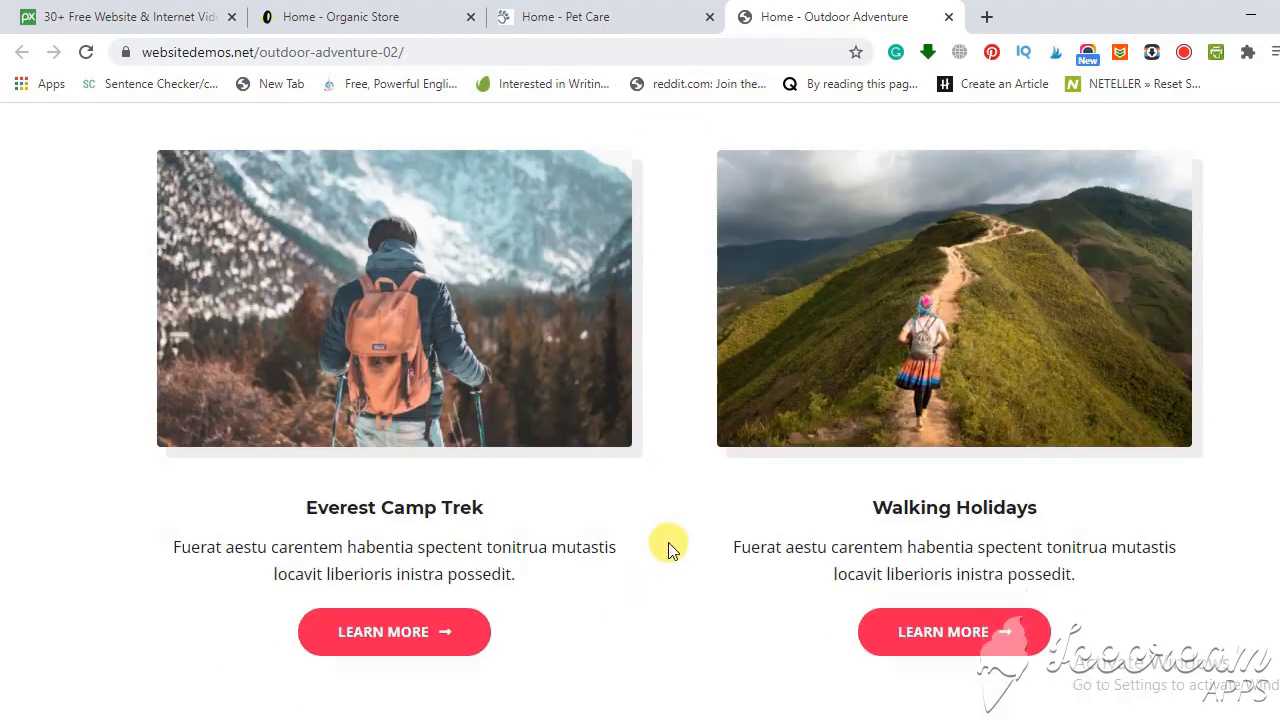
scroll(669, 545, down, 10)
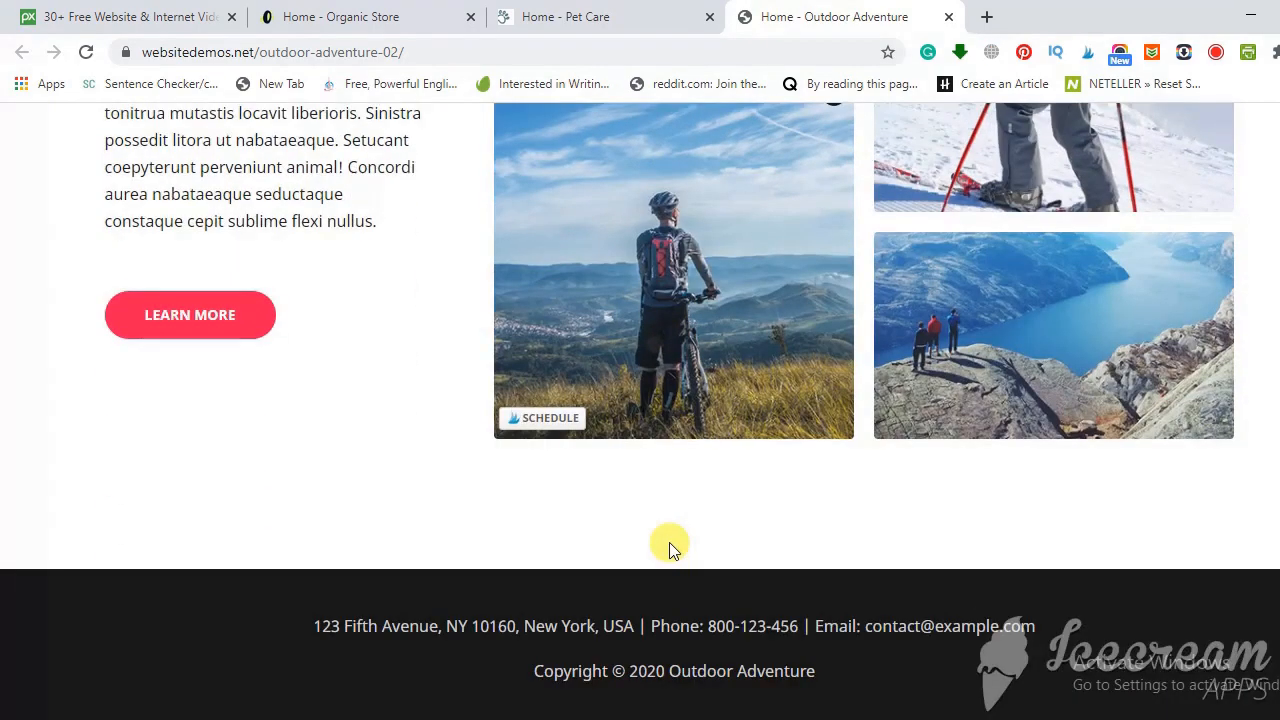
Look over the Pet Care demo site's home page, including its services, tour booking and contact sections, and switch to the Organic Store demo.
click(540, 12)
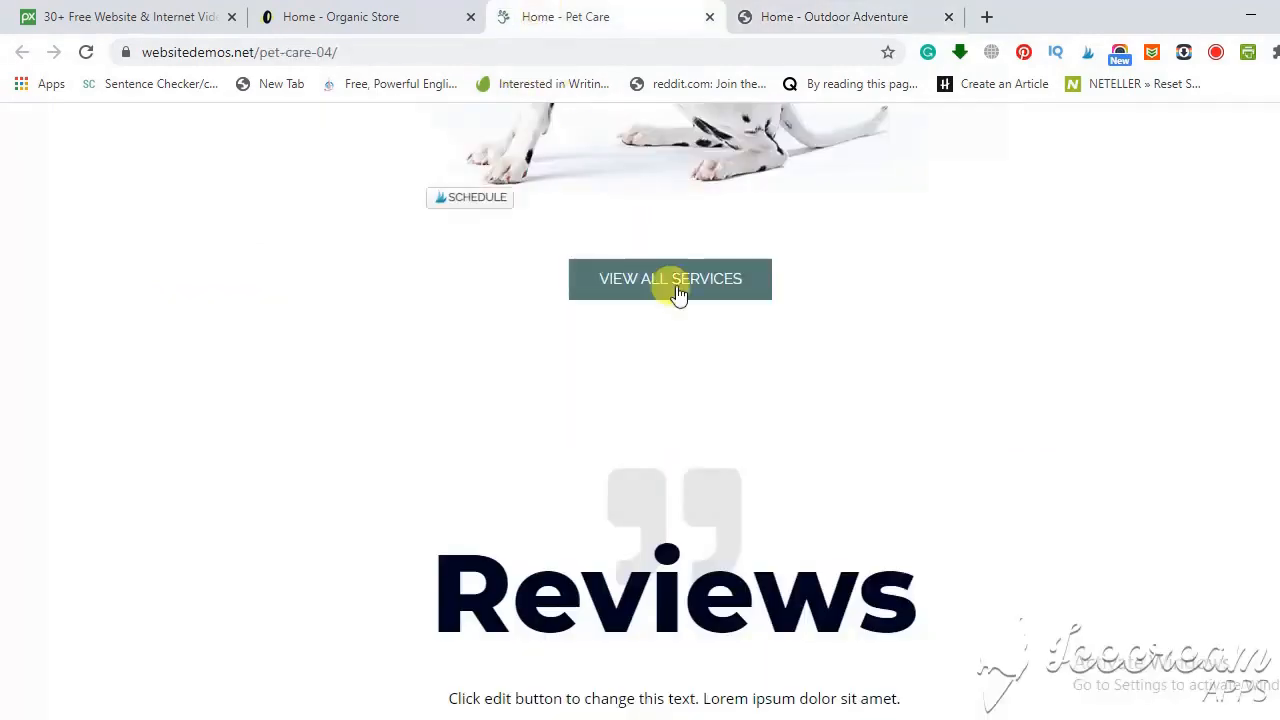
scroll(844, 386, up, 10)
scroll(842, 386, up, 10)
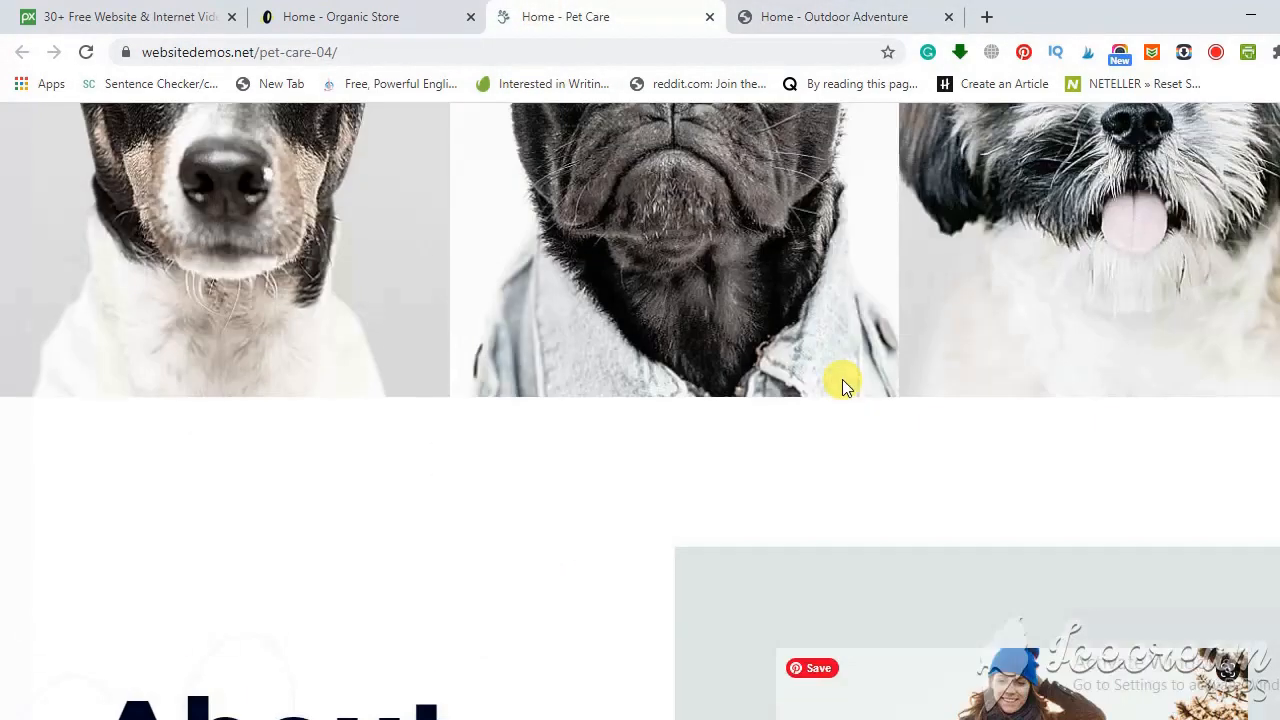
scroll(842, 386, down, 10)
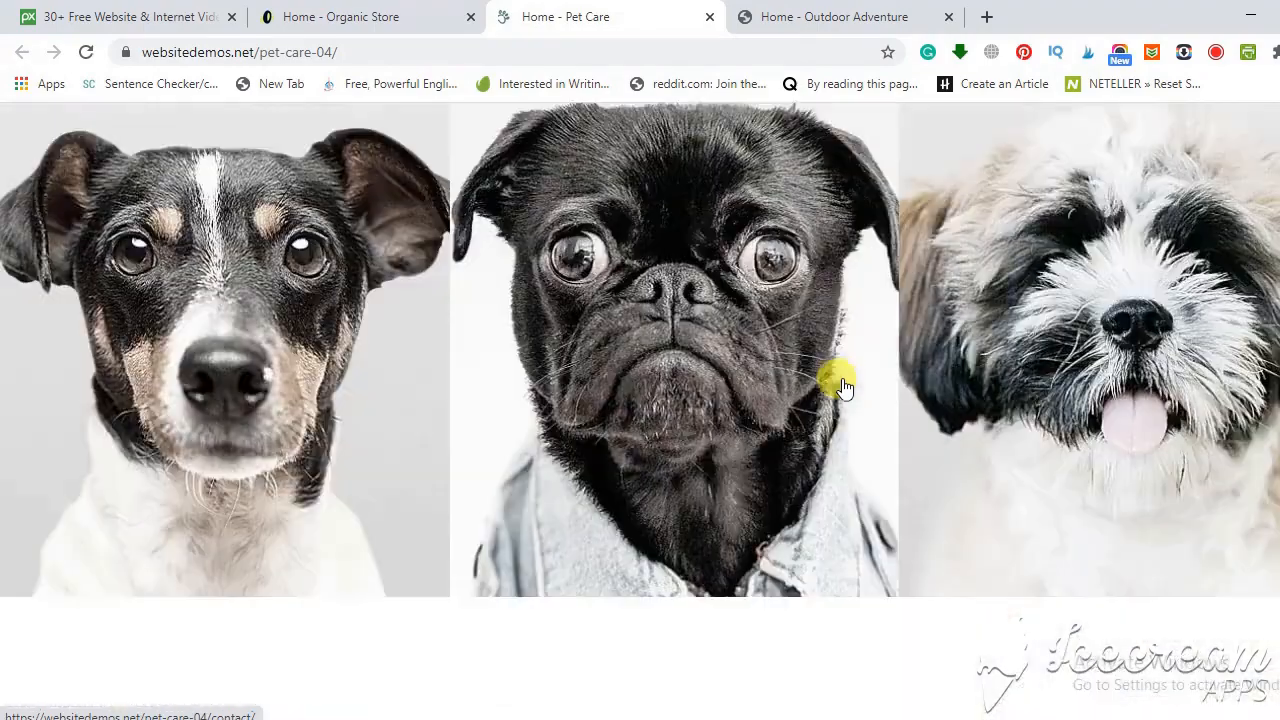
scroll(841, 376, down, 10)
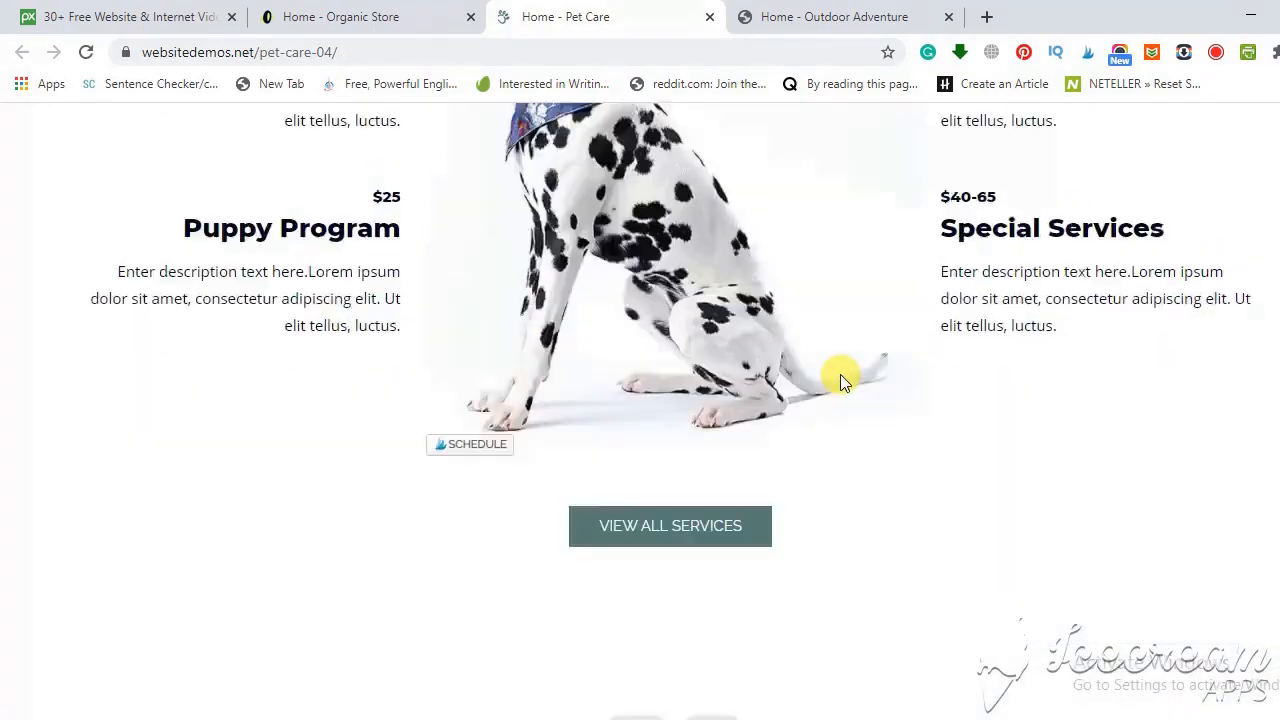
scroll(840, 375, down, 10)
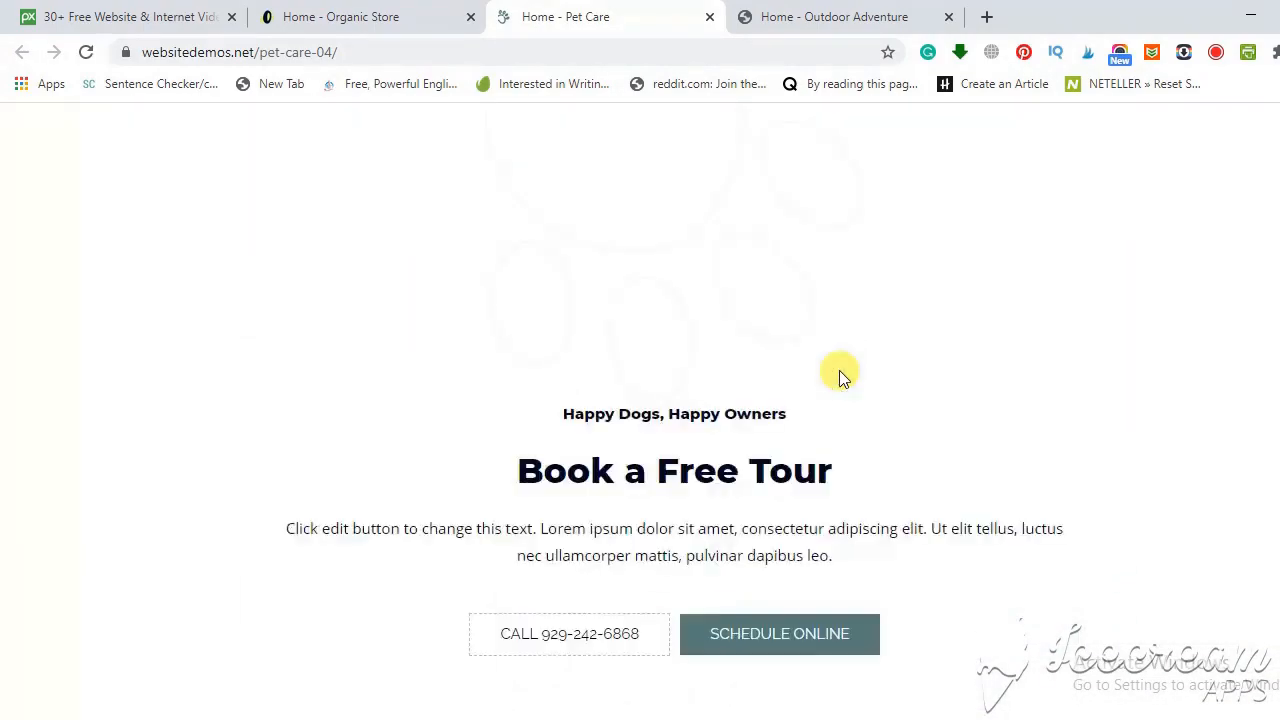
scroll(839, 374, down, 5)
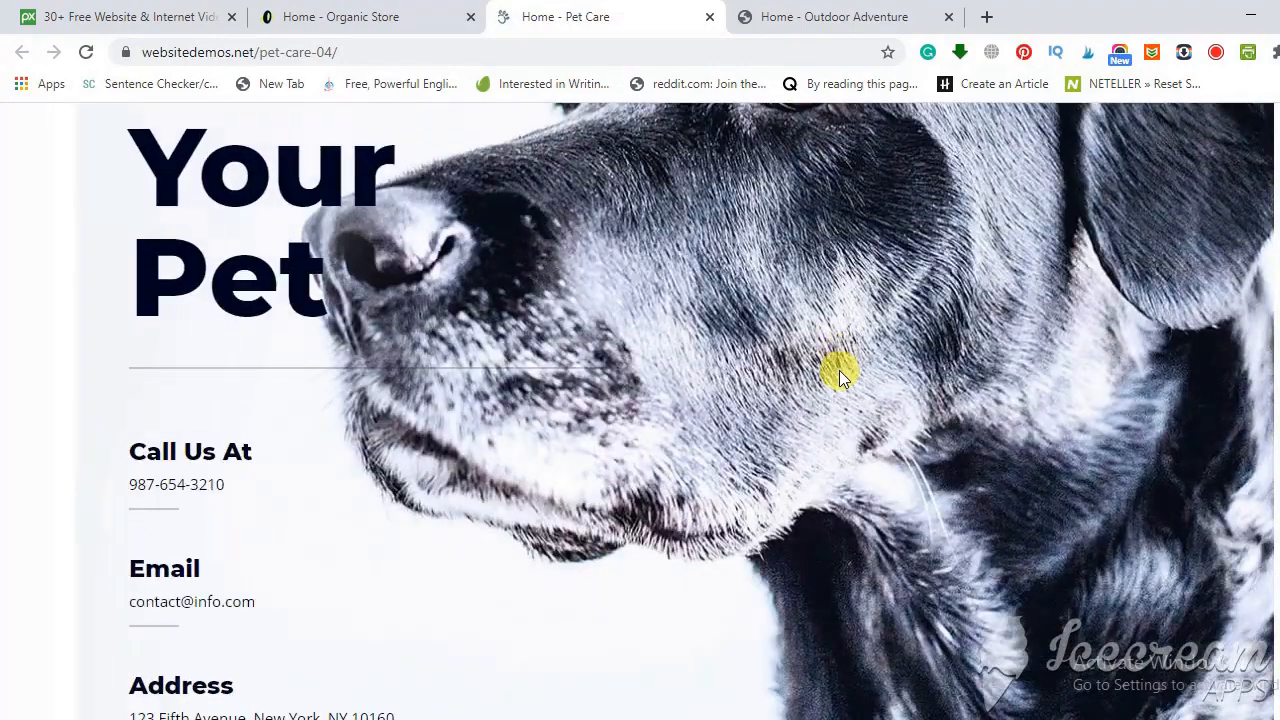
click(305, 16)
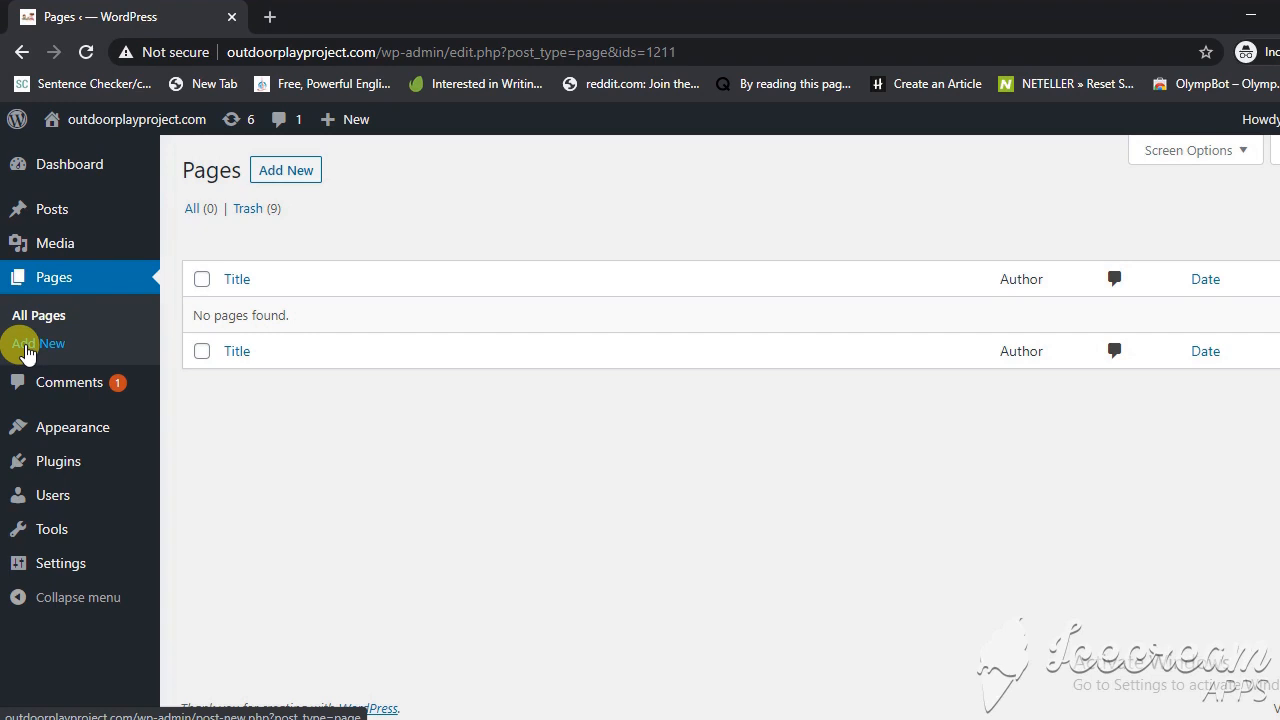
Add a new page titled "Home" to the outdoorplayproject.com WordPress site and publish it with public visibility.
click(294, 173)
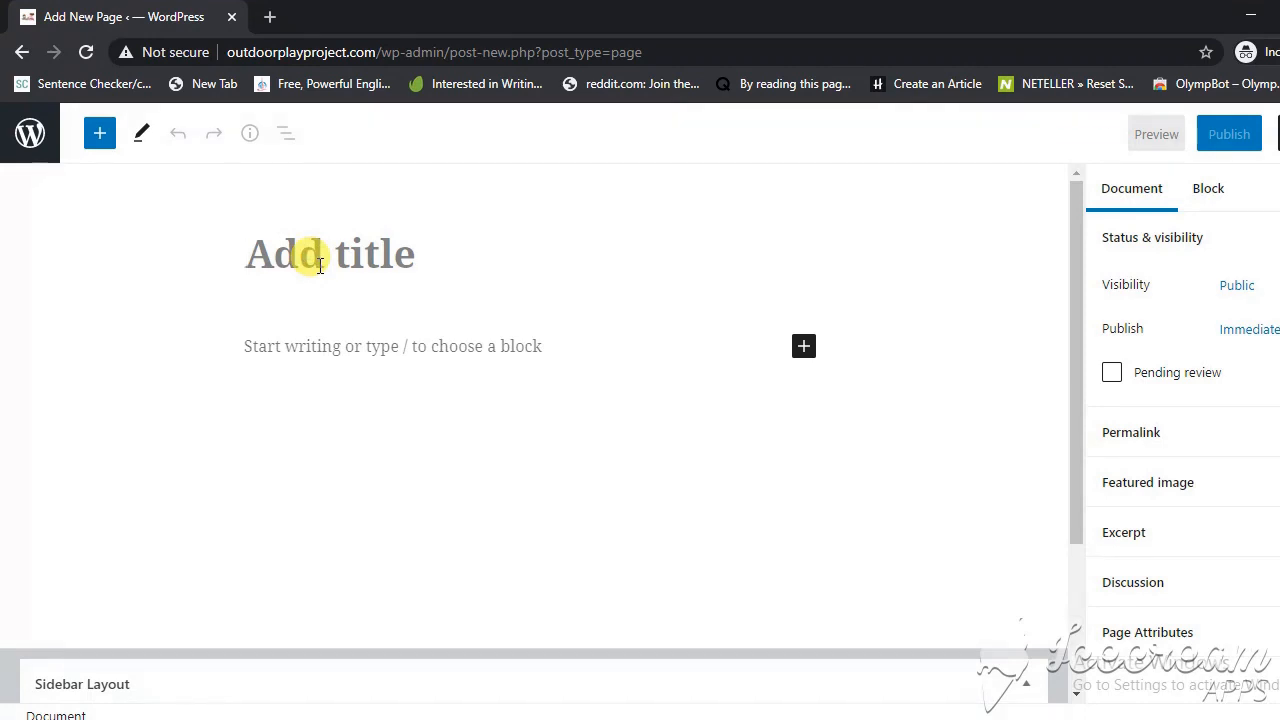
text(Home)
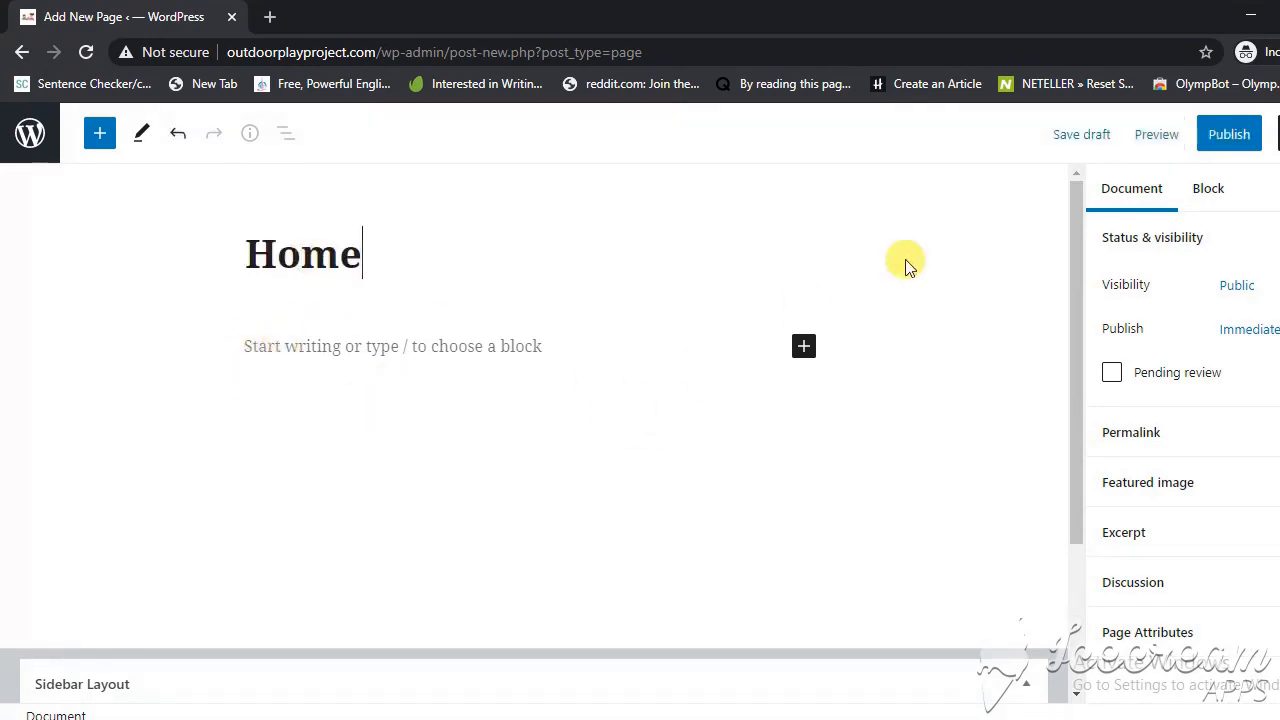
click(1230, 133)
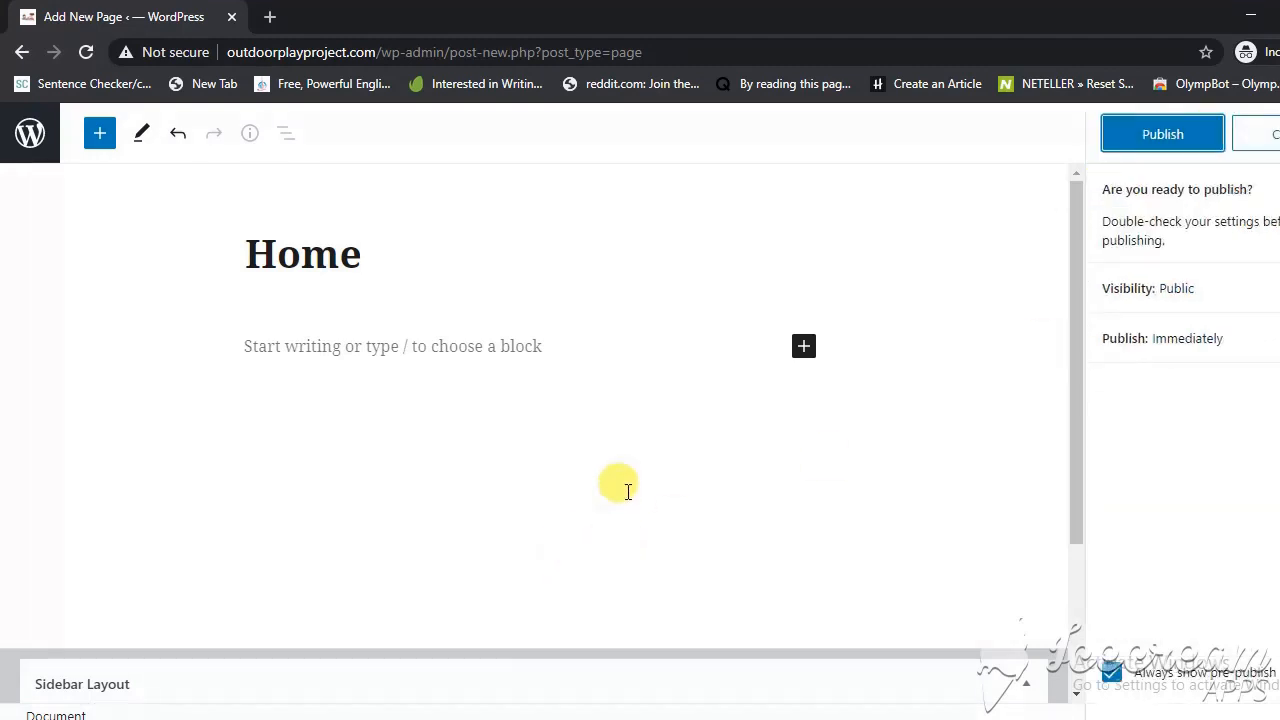
click(1166, 150)
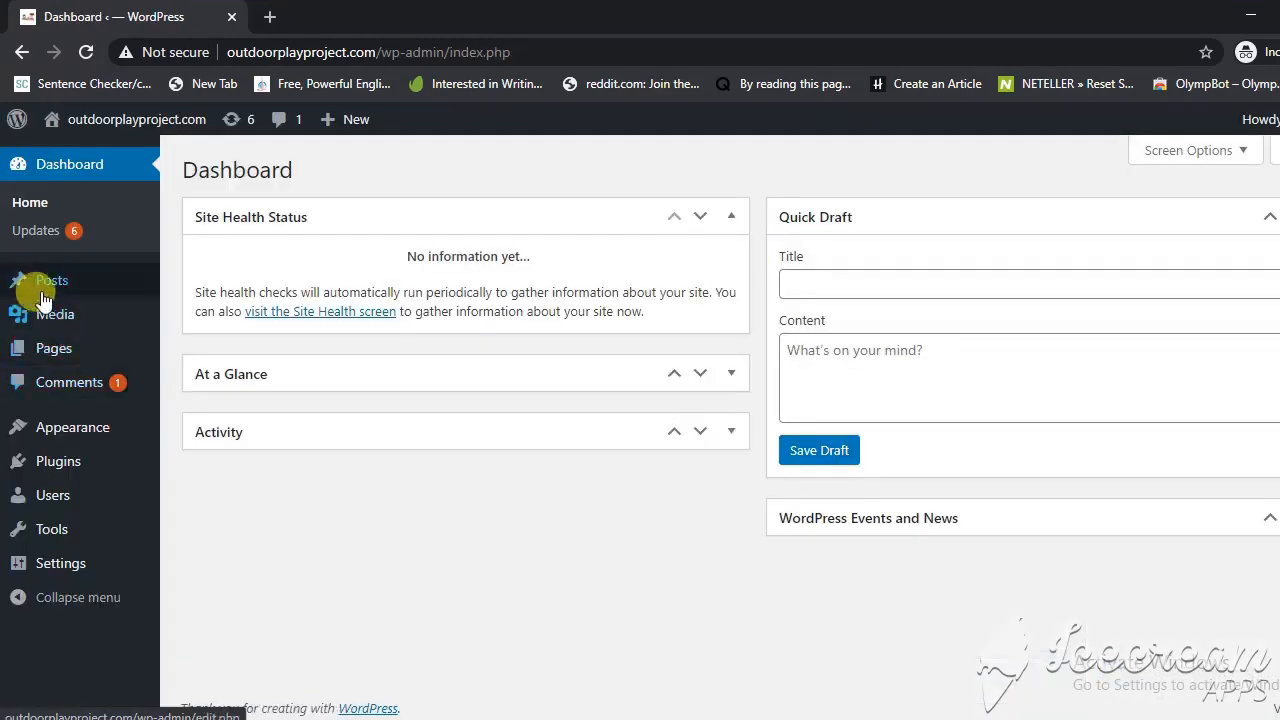
Show the options available for Posts in the WordPress dashboard.
mouse_move(57, 290)
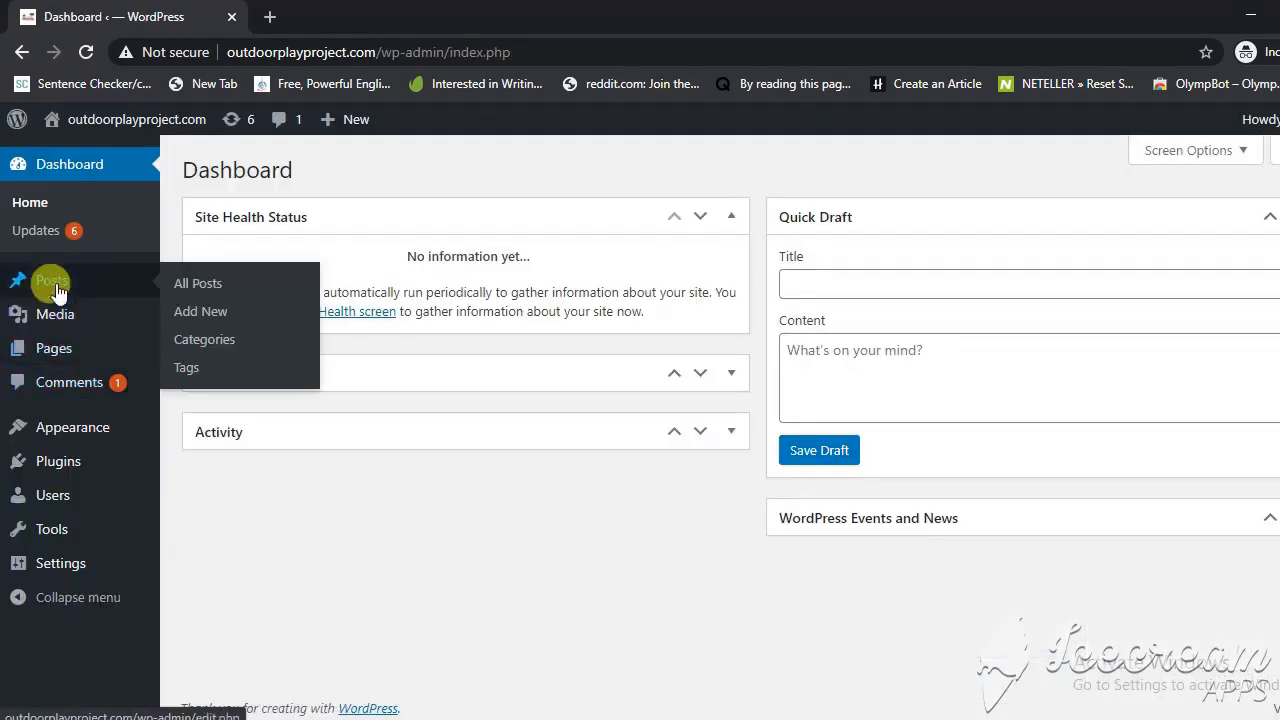